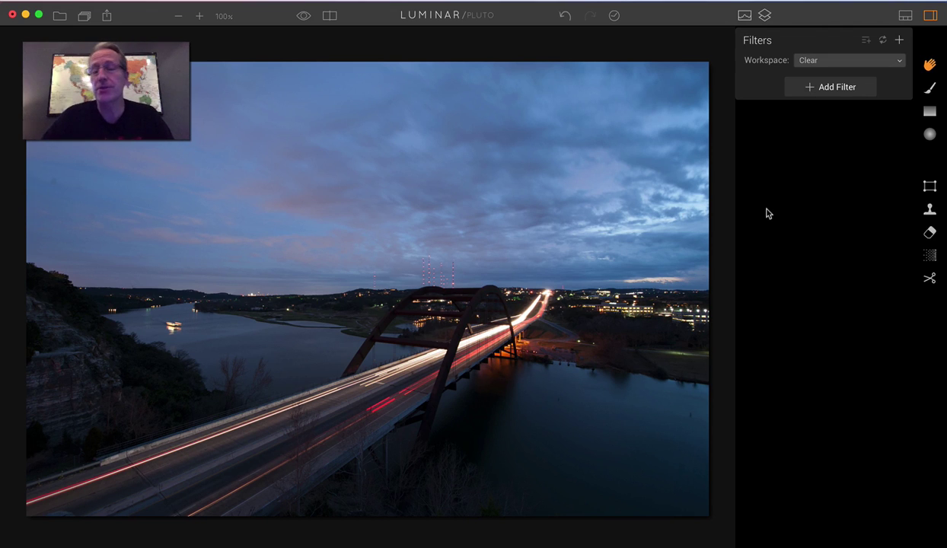
Add Split Color Warmth and Split Toning from the All filters list to the bridge photo
click(808, 85)
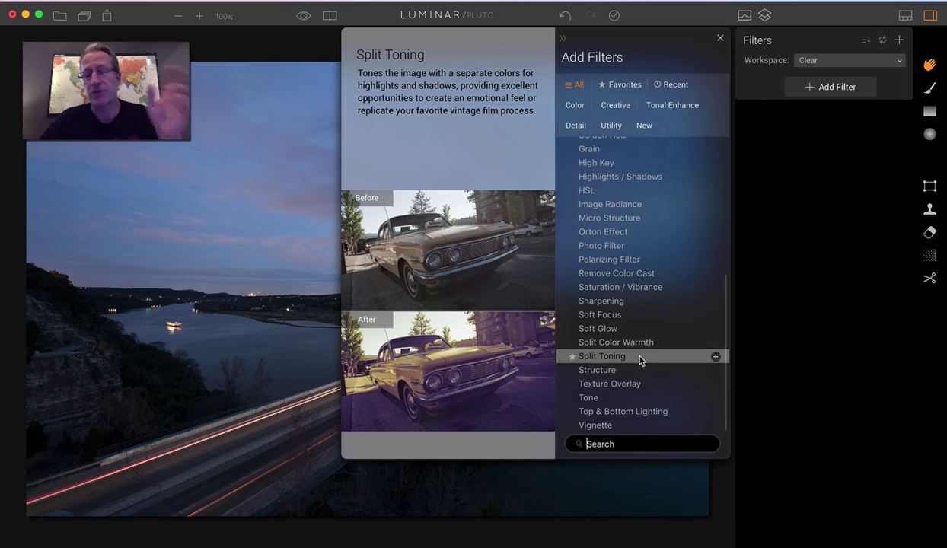
click(717, 344)
click(715, 357)
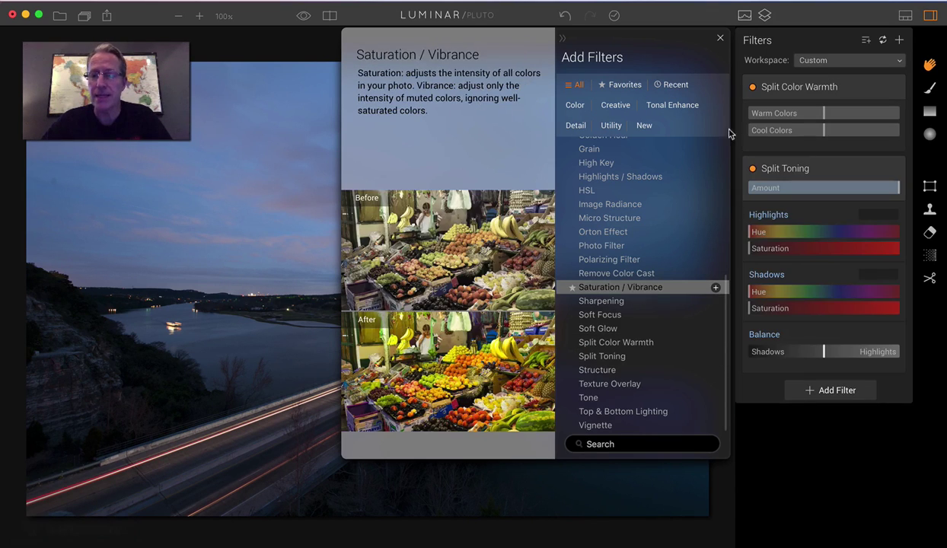
click(721, 37)
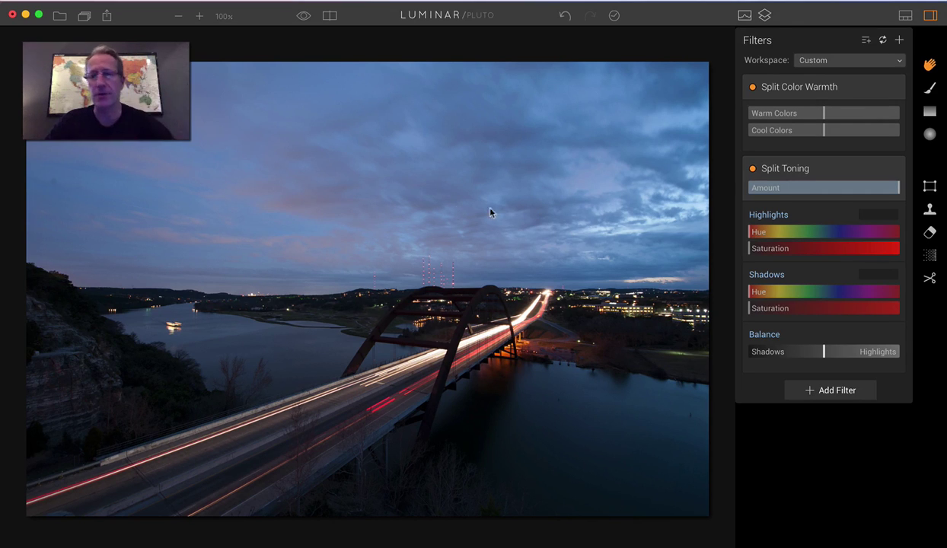
Set Split Color Warmth to Warm Colors 100 and Cool Colors -71, comparing with the filter toggled
mouse_move(825, 116)
drag(841, 114, 914, 116)
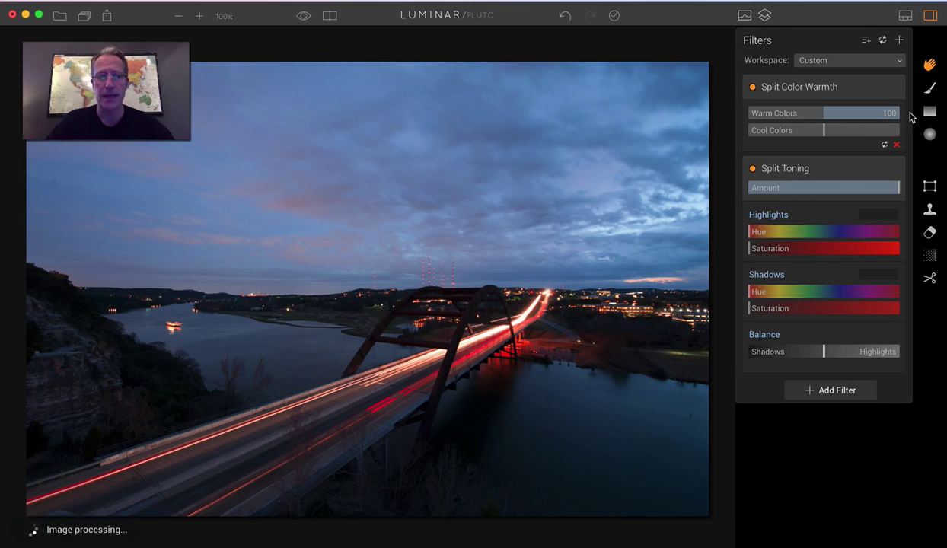
click(753, 87)
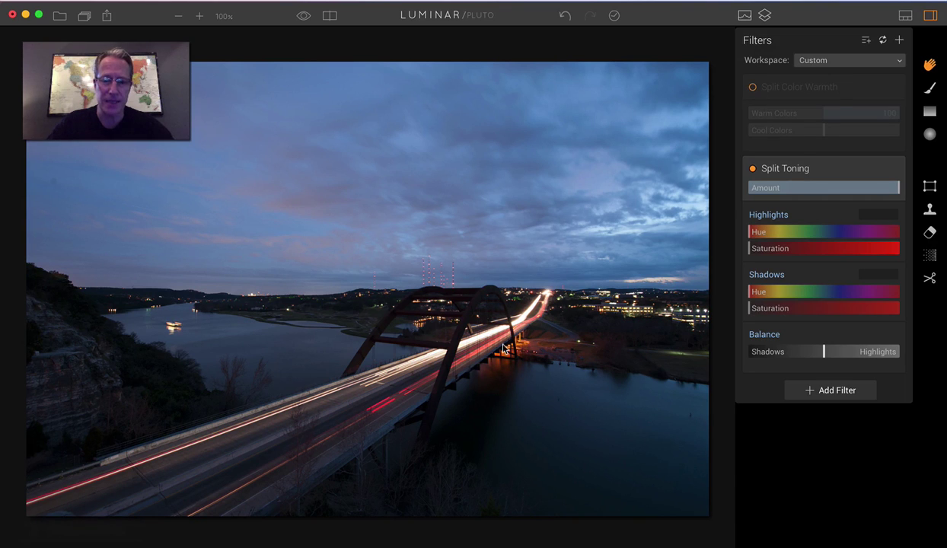
click(752, 87)
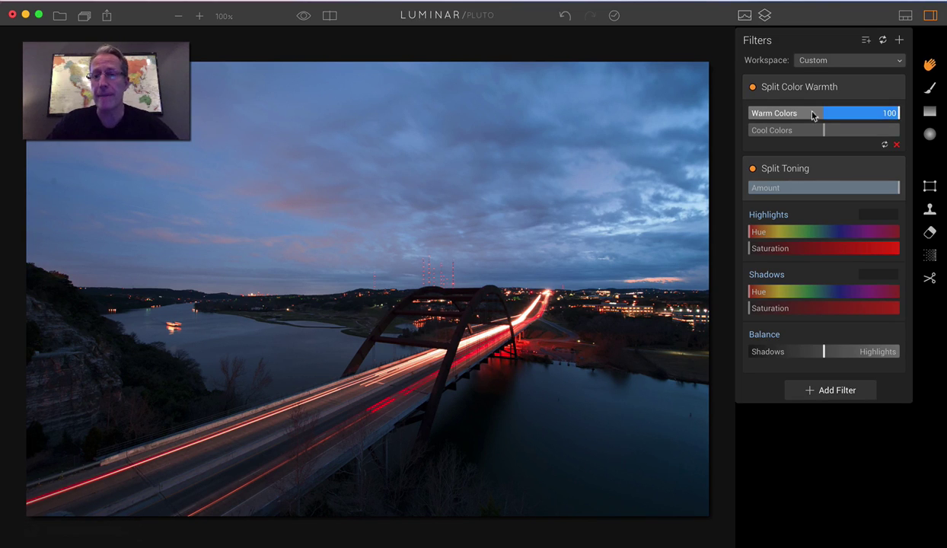
drag(872, 108, 898, 115)
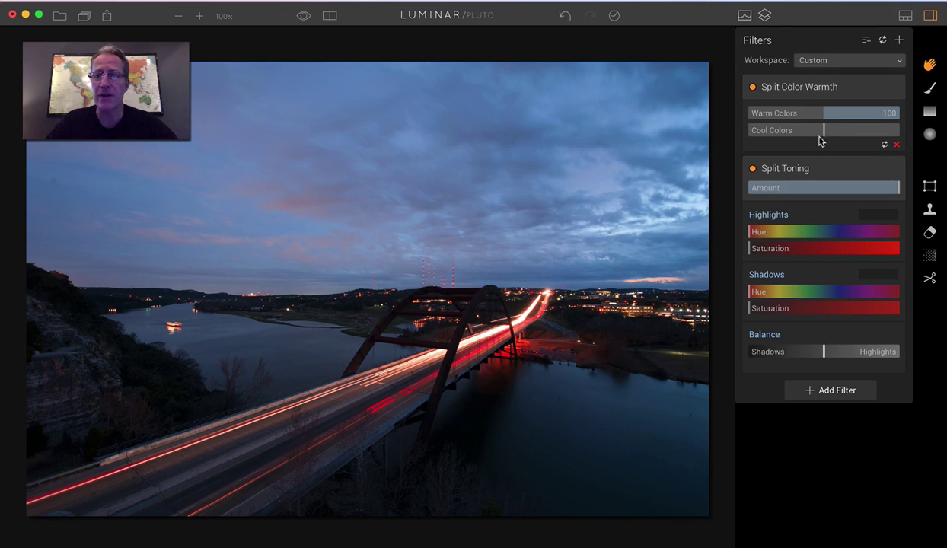
drag(825, 133, 769, 136)
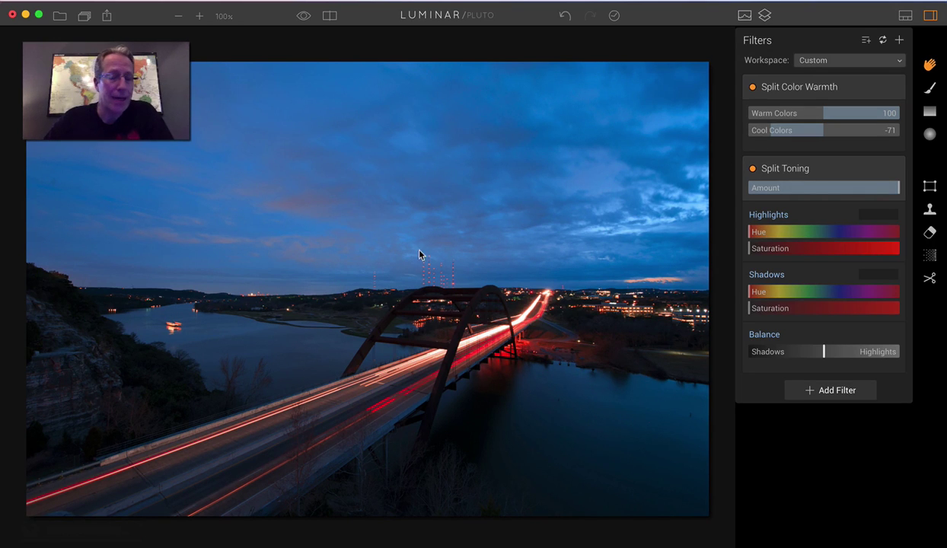
Compare with Split Color Warmth toggled, then ease Cool Colors to -30
click(753, 87)
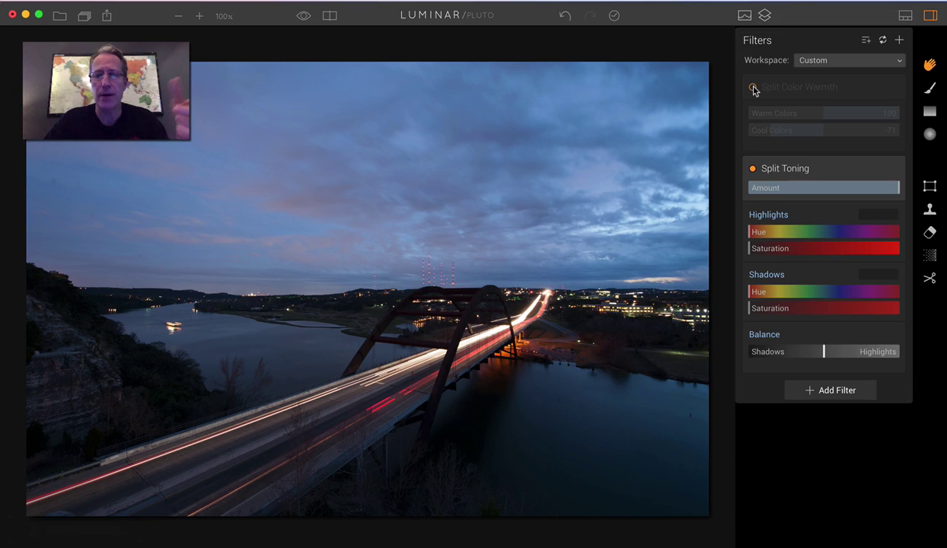
click(753, 88)
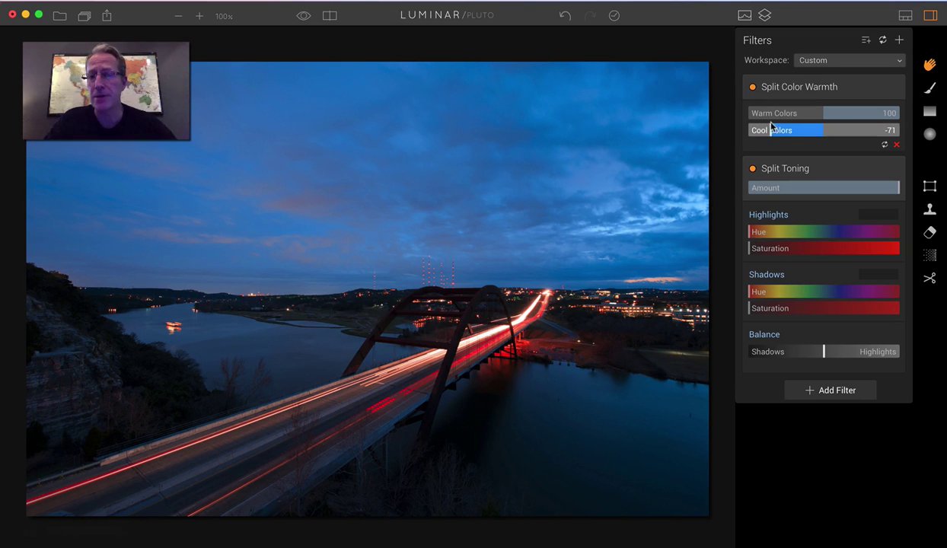
drag(770, 130, 888, 134)
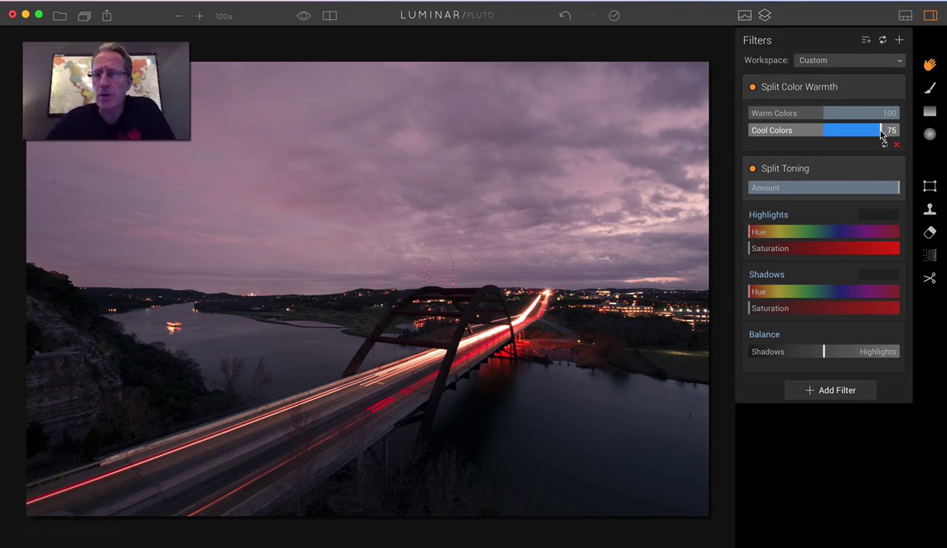
drag(882, 134, 796, 133)
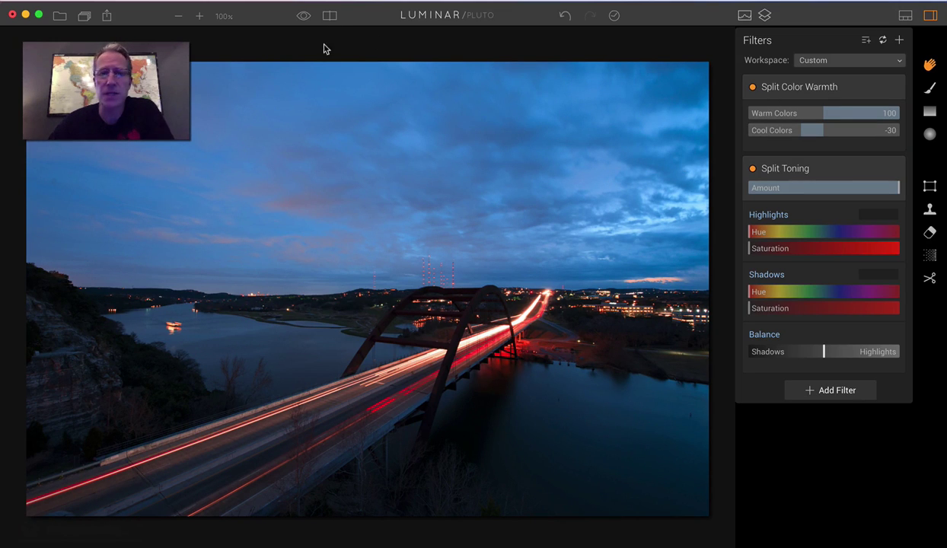
Check the Before/After split view, then reset Split Color Warmth to Warm and Cool Colors 0
click(330, 16)
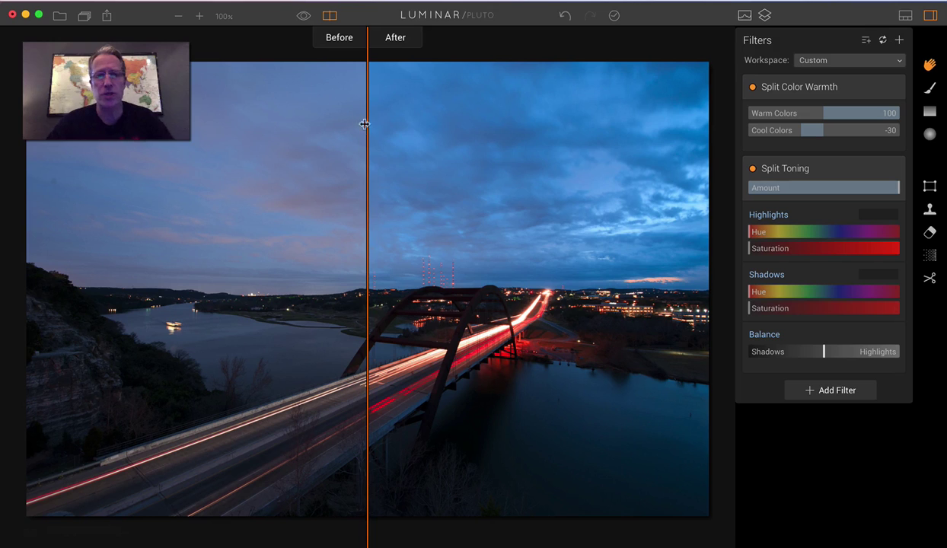
drag(366, 129, 349, 48)
click(329, 16)
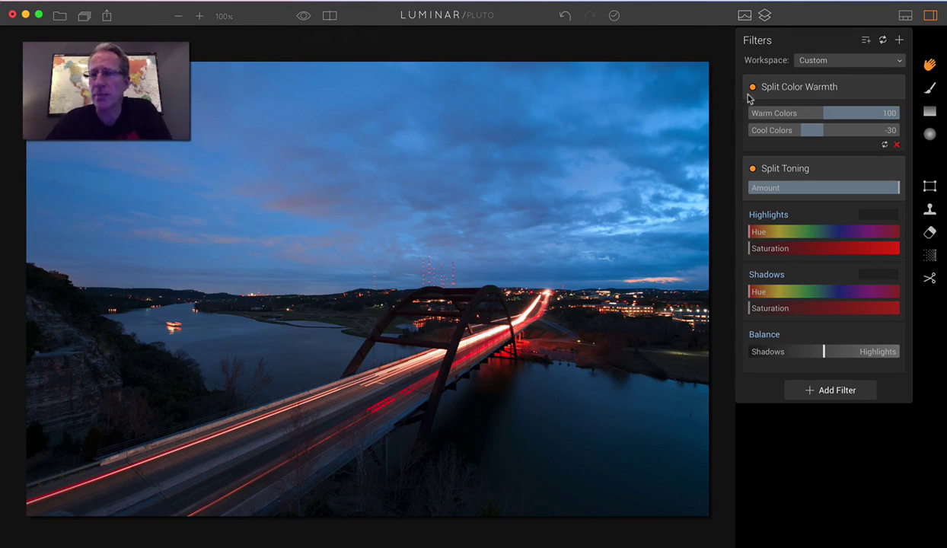
click(886, 146)
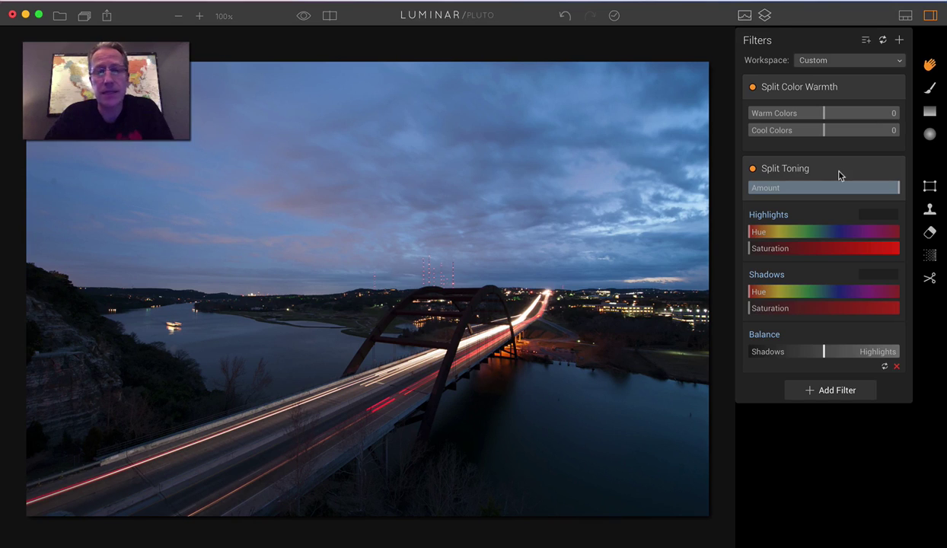
Give Split Toning Highlights Hue 0, Saturation 70 and Shadows Hue 215, Saturation 55
click(792, 192)
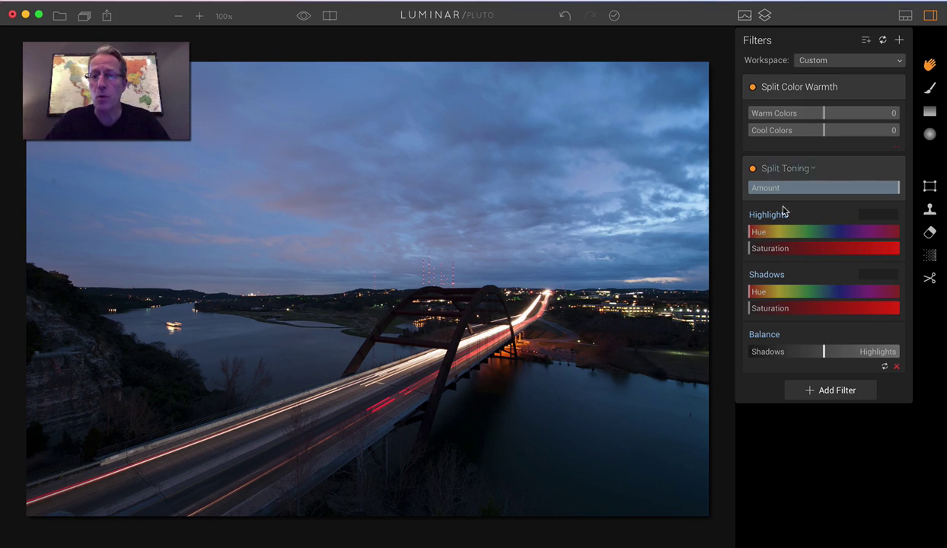
mouse_move(750, 231)
mouse_down()
mouse_move(868, 235)
mouse_move(759, 237)
mouse_up()
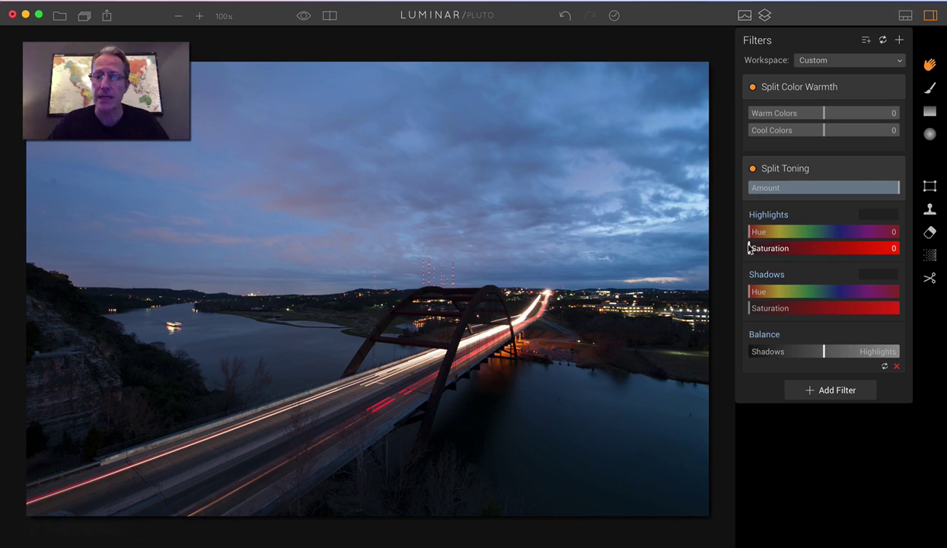
drag(750, 249, 843, 251)
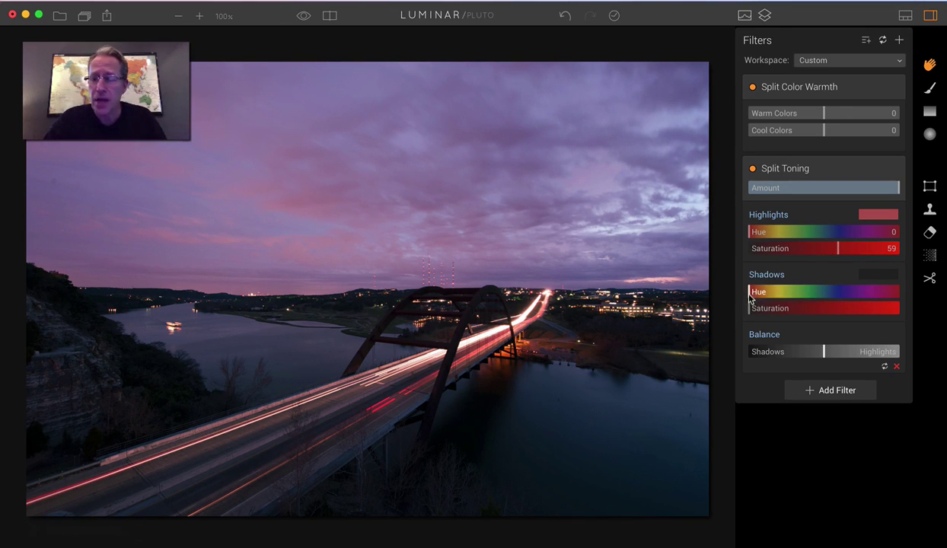
drag(750, 300, 844, 299)
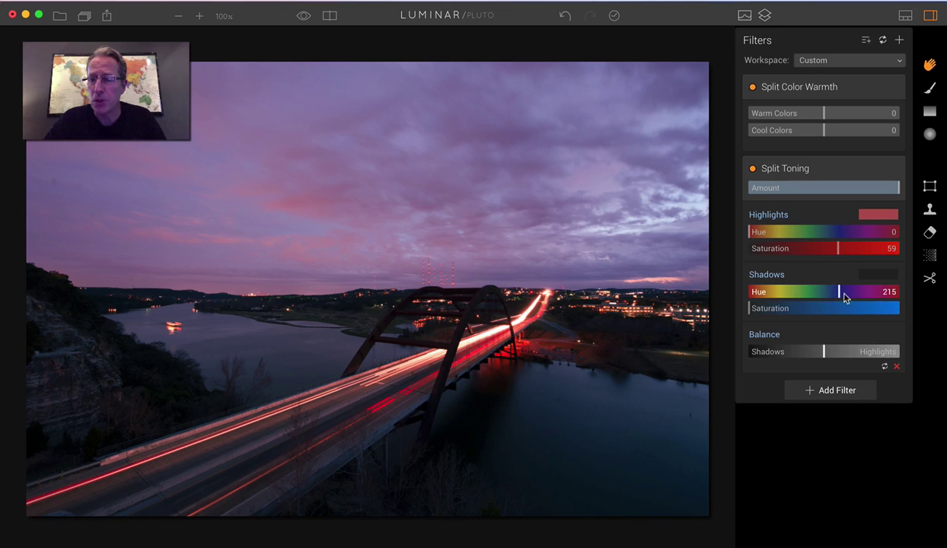
drag(748, 308, 833, 319)
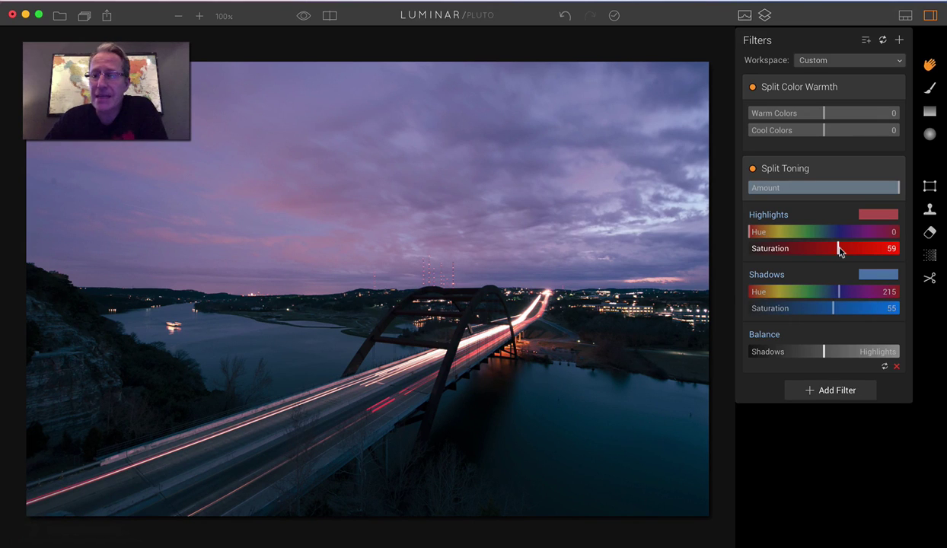
drag(840, 251, 858, 254)
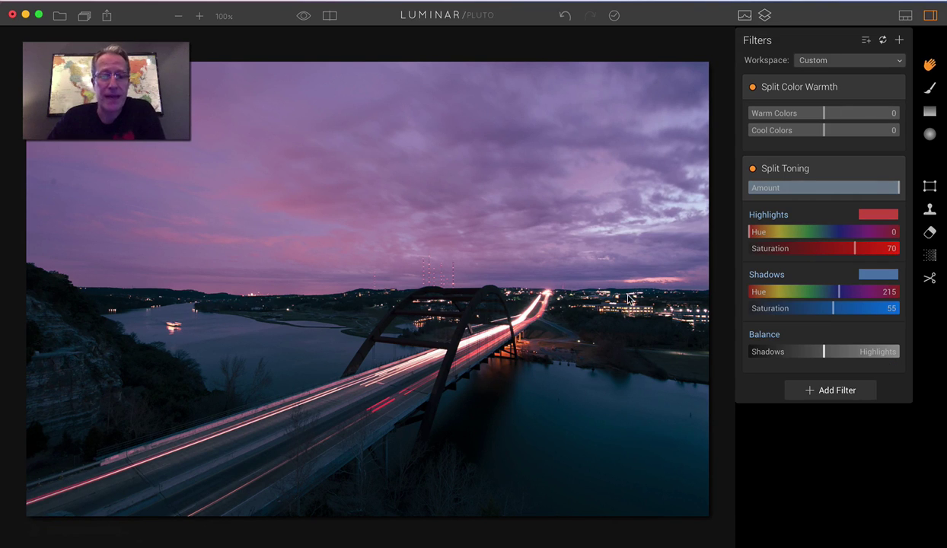
Lower Highlights Saturation to 64 and settle the Split Toning Balance near centre, leaning to highlights
click(754, 168)
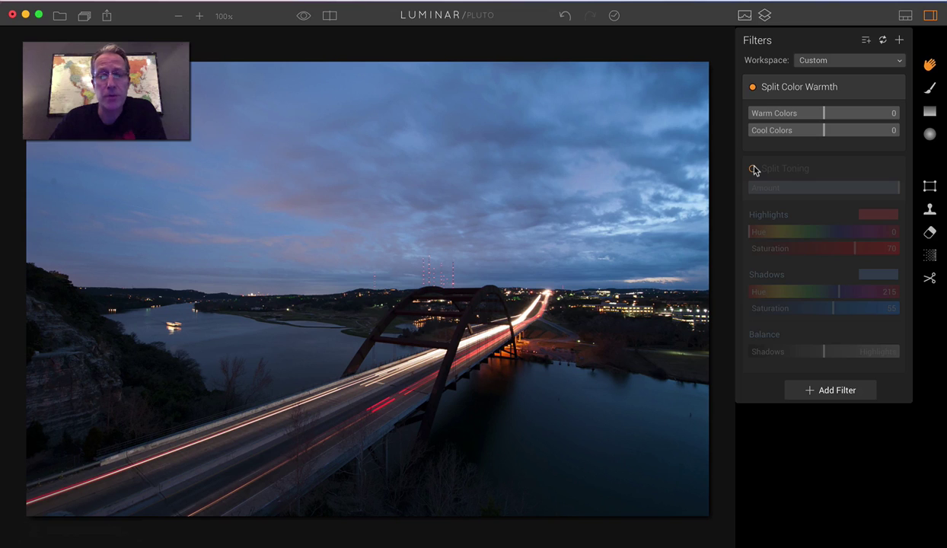
click(753, 169)
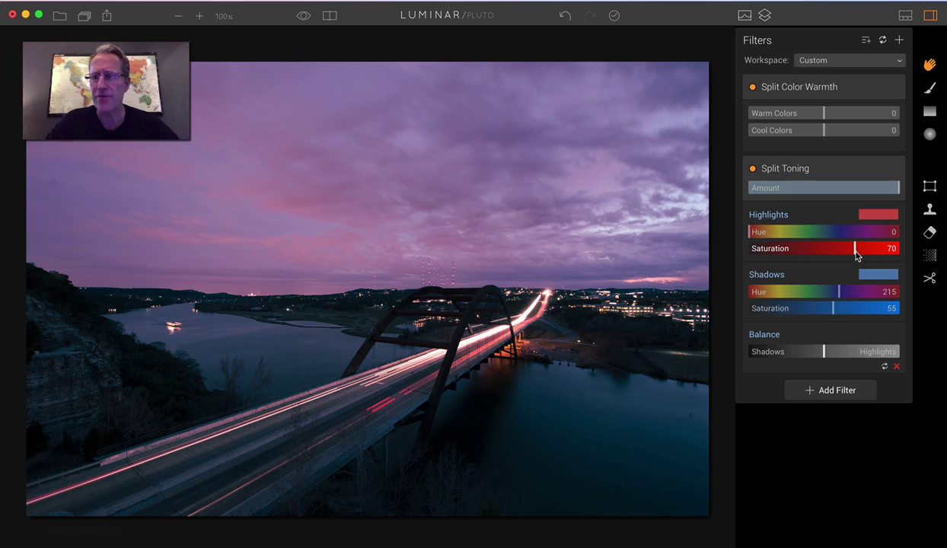
drag(855, 253, 847, 253)
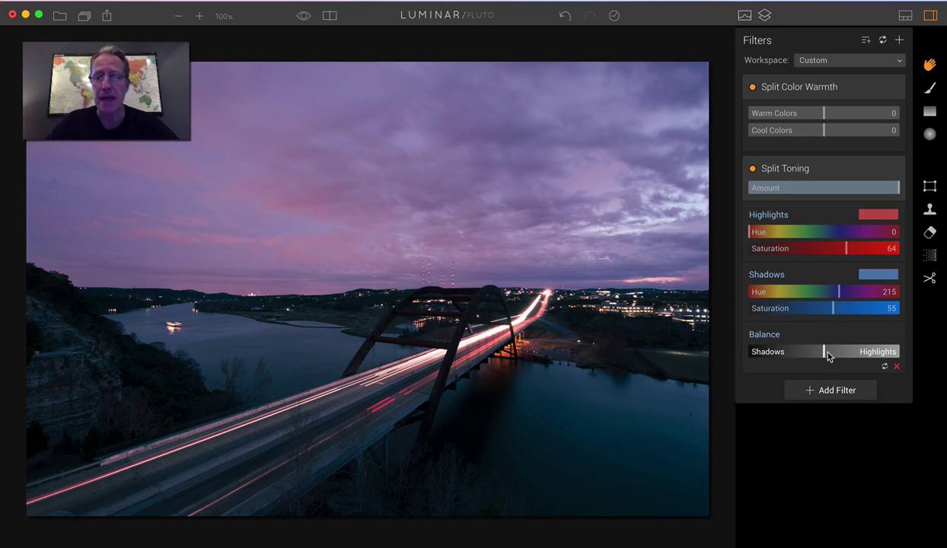
drag(824, 356, 863, 352)
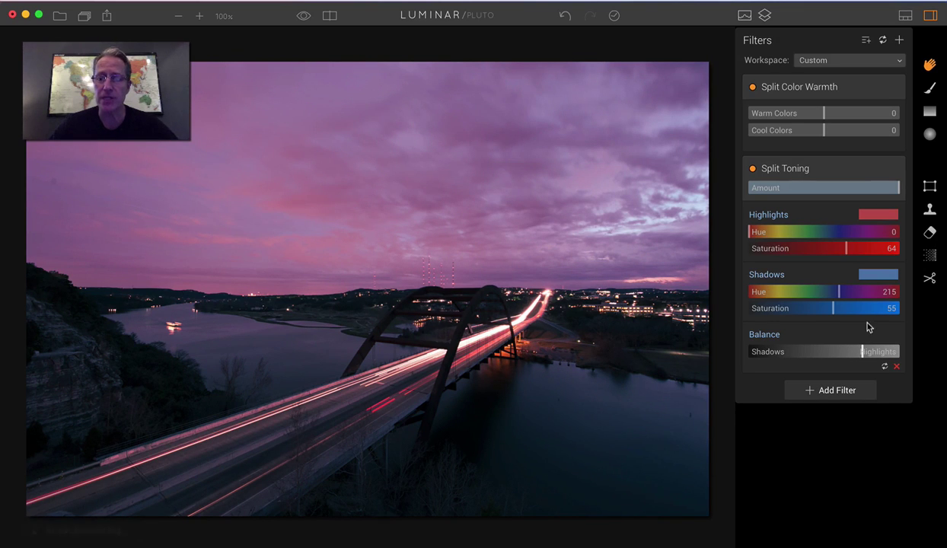
drag(863, 352, 754, 358)
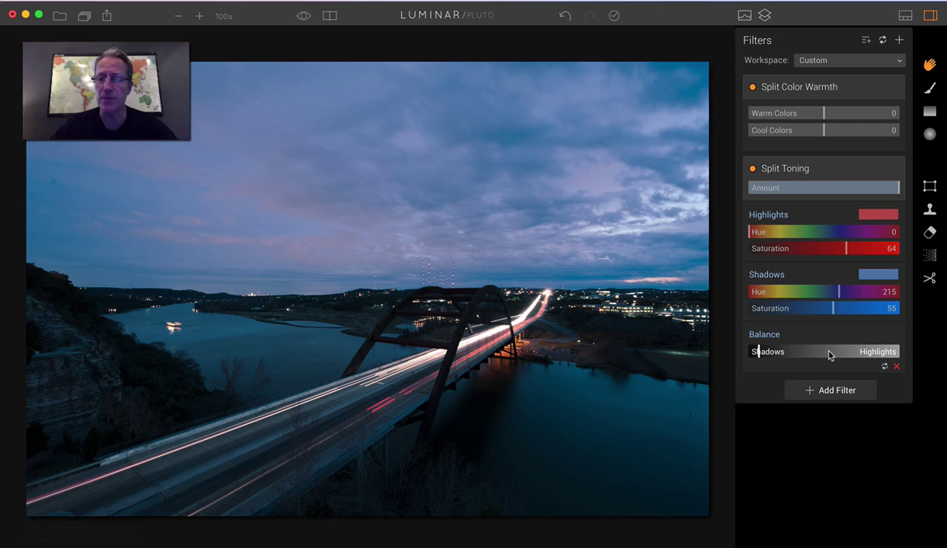
drag(822, 353, 825, 353)
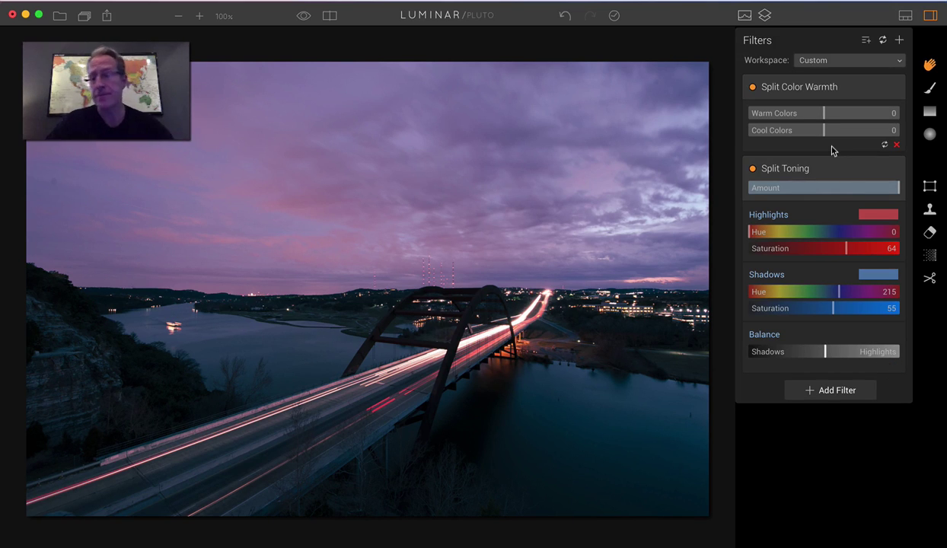
Set Warm Colors 35, Cool Colors -19 and Highlights Hue about 348, then compare Before/After
drag(824, 113, 810, 134)
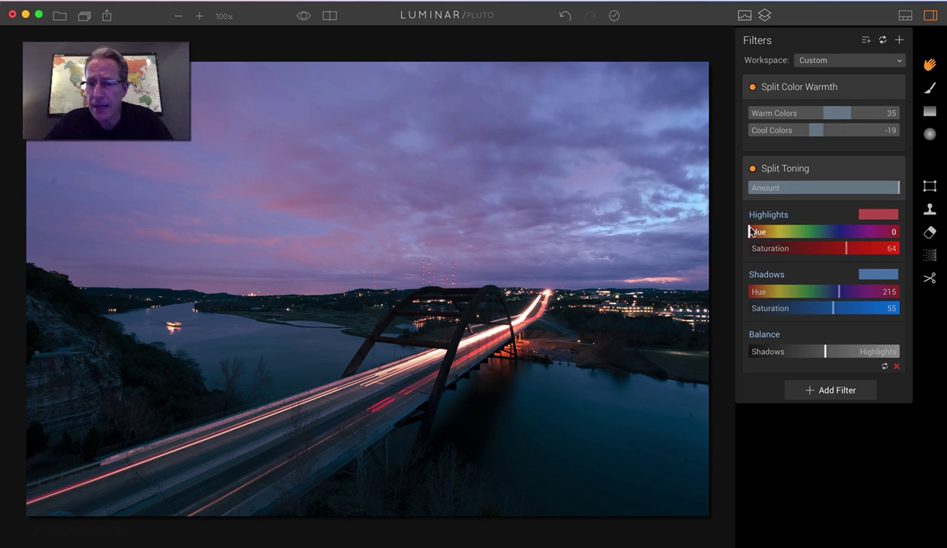
drag(752, 231, 868, 252)
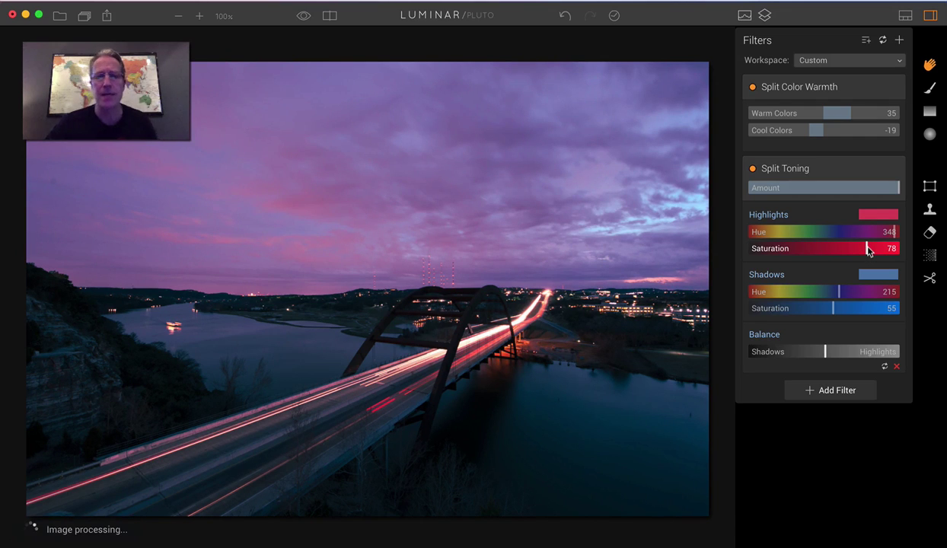
click(330, 15)
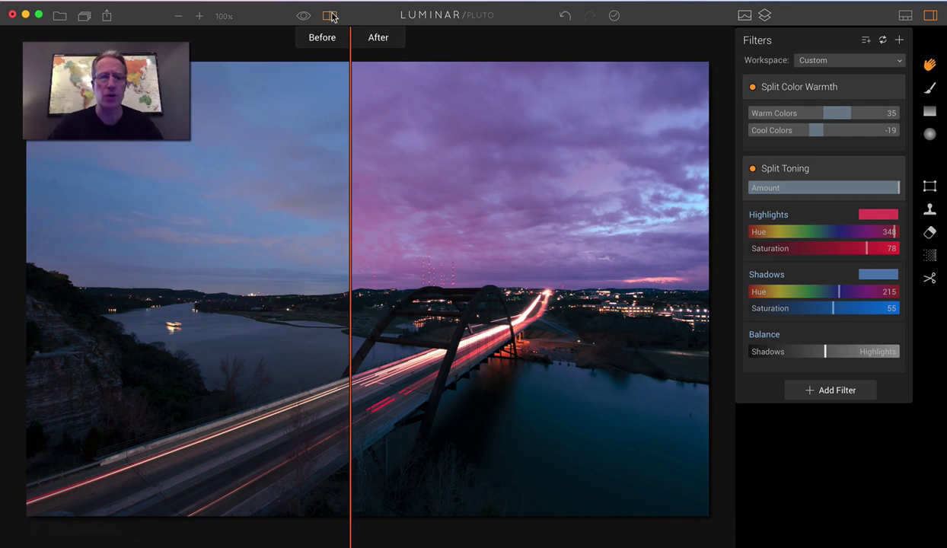
drag(347, 187, 721, 161)
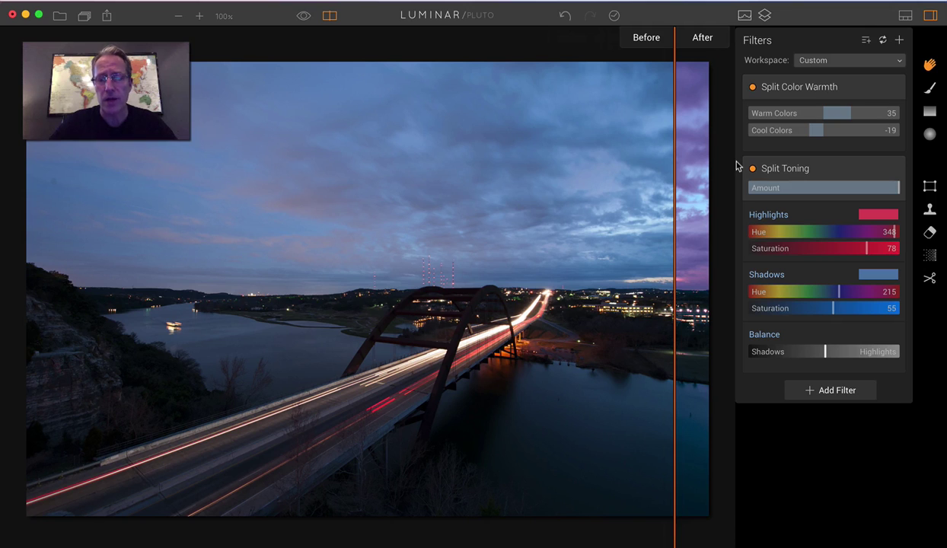
drag(674, 167, 165, 217)
click(330, 16)
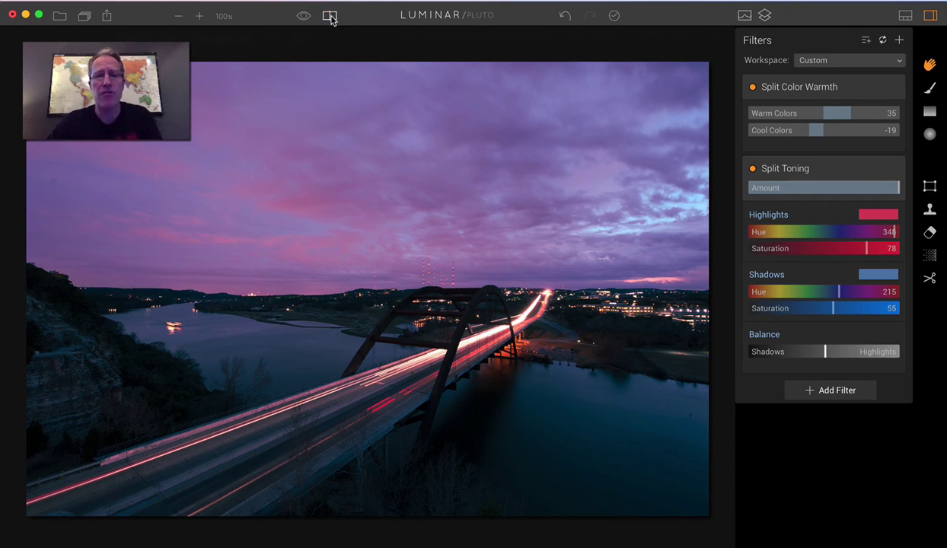
Drop the Split Toning Highlights Saturation to 70
drag(866, 249, 855, 249)
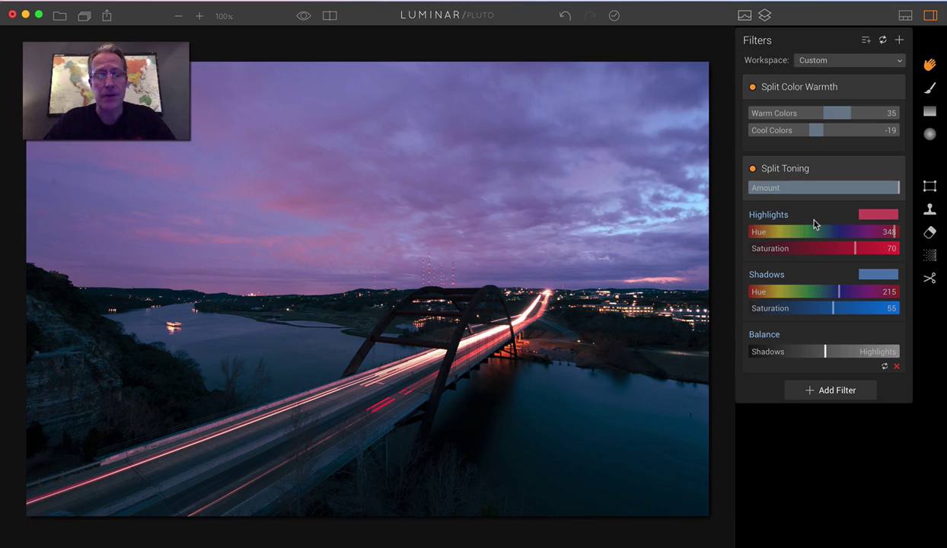
Open the beach photo P7155741.jpg from the Luminar folder
click(59, 15)
click(411, 119)
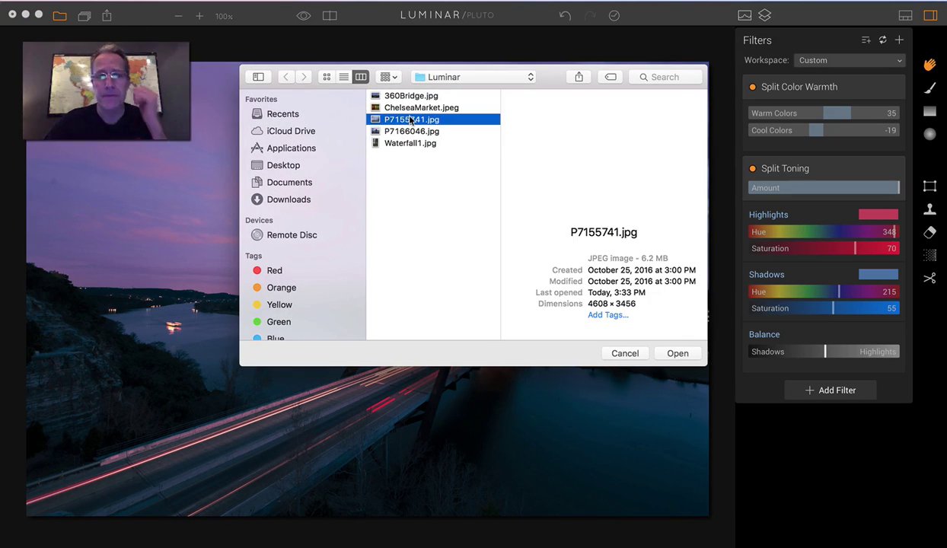
click(390, 129)
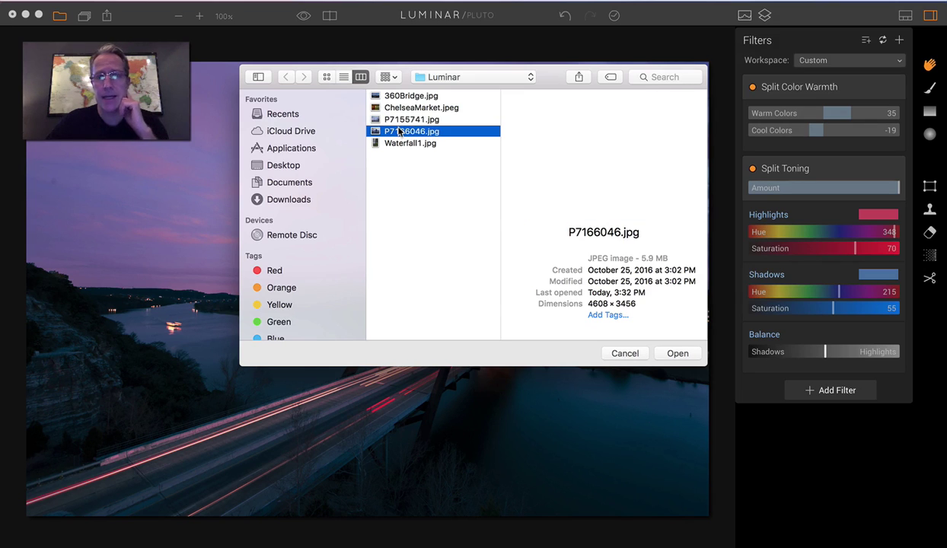
click(402, 120)
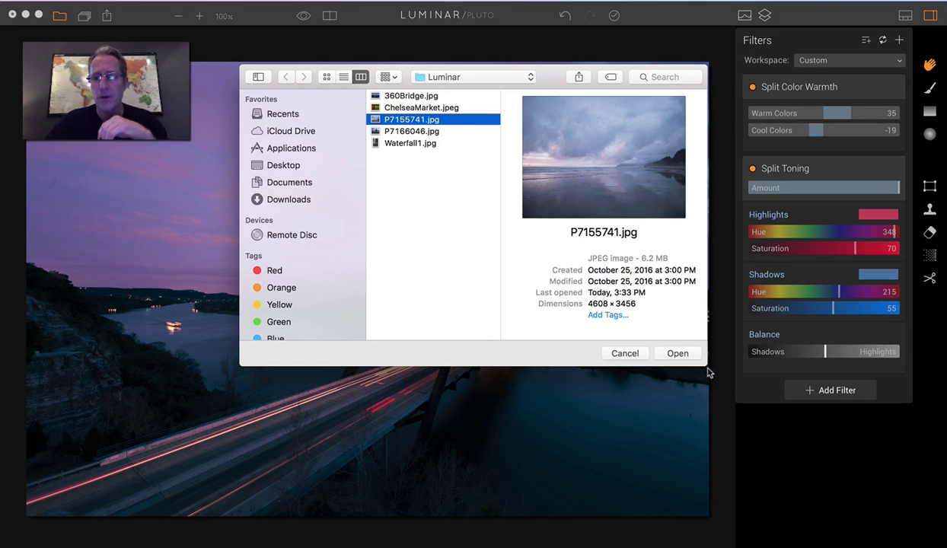
click(678, 353)
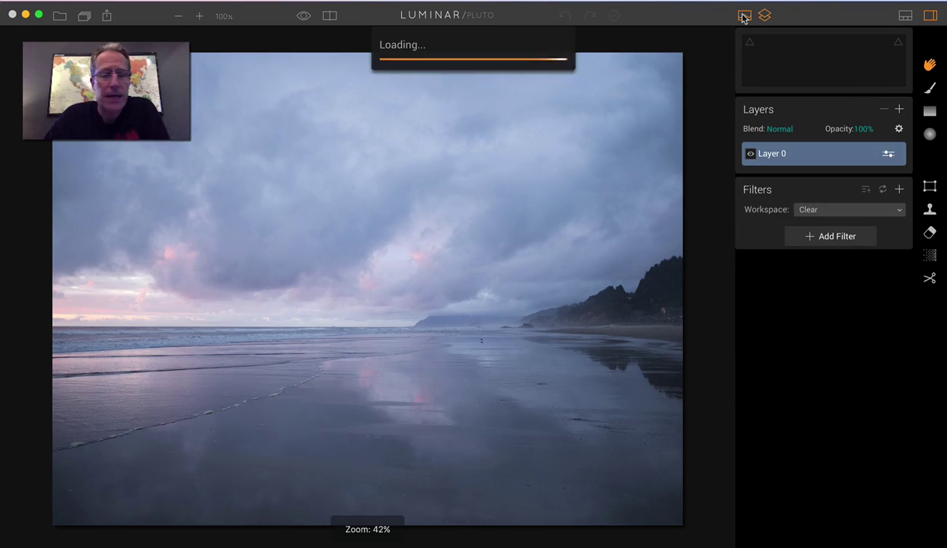
Collapse Histogram and Layers, then add Split Color Warmth and Split Toning to the beach photo
click(744, 17)
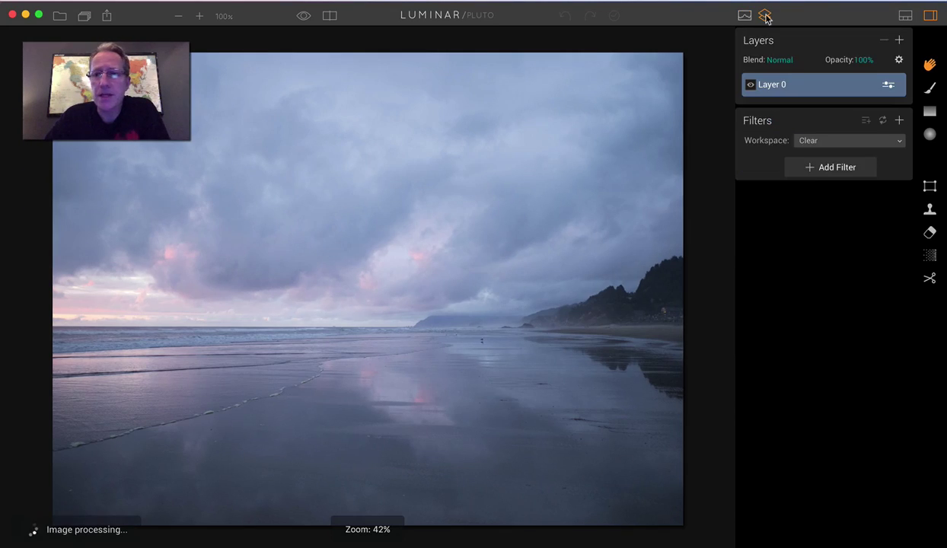
click(764, 15)
click(829, 87)
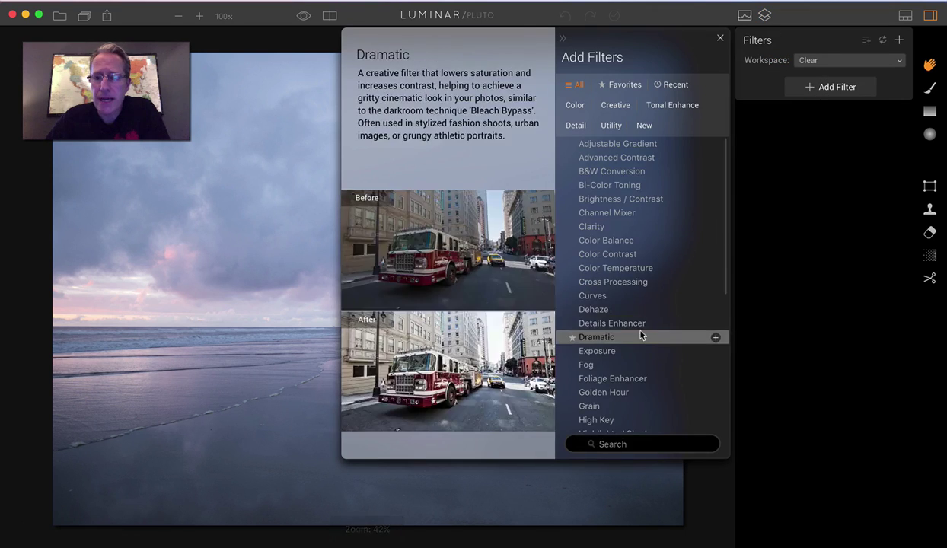
scroll(635, 327, down, 5)
click(715, 342)
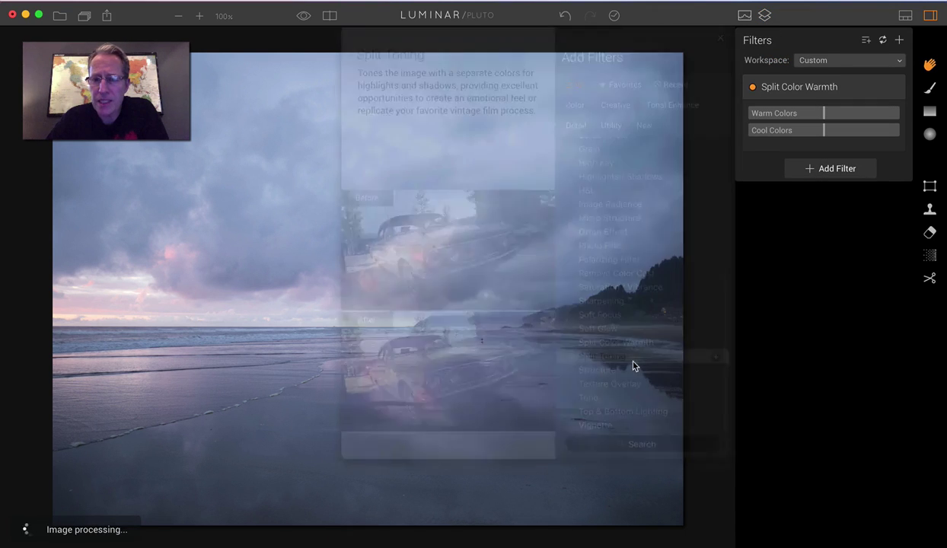
click(633, 363)
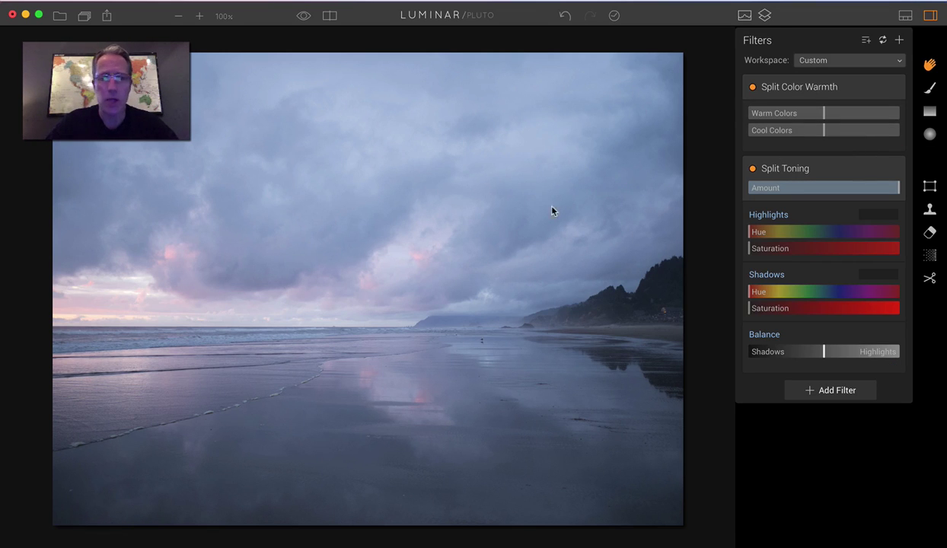
drag(824, 113, 907, 116)
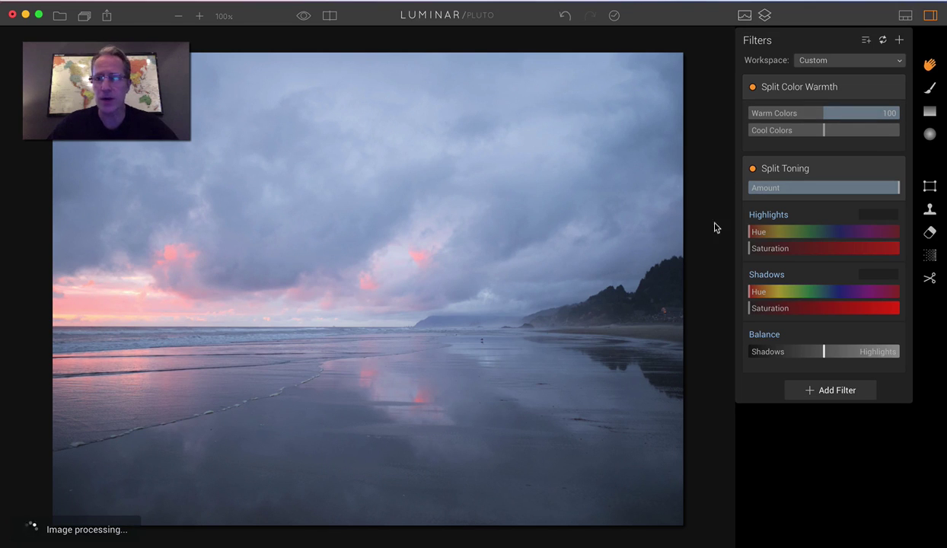
drag(821, 131, 800, 133)
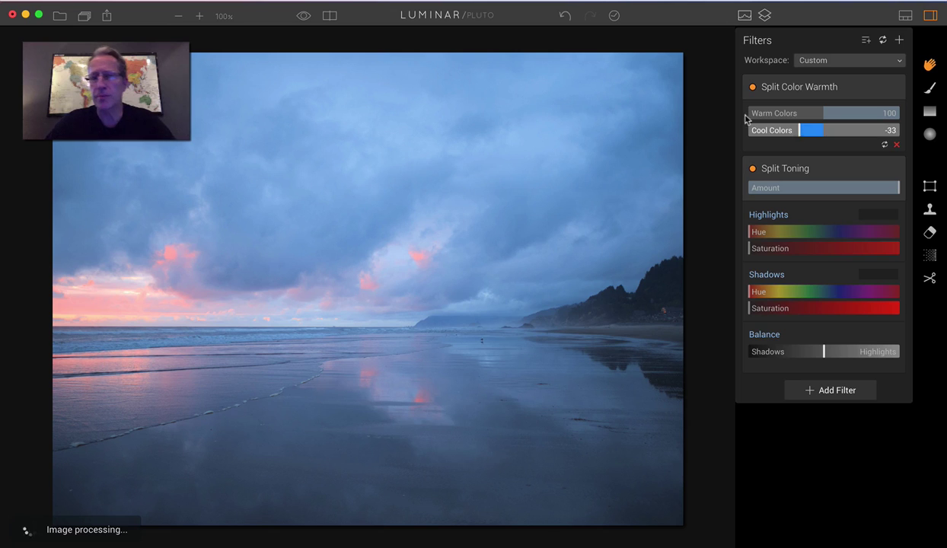
click(753, 88)
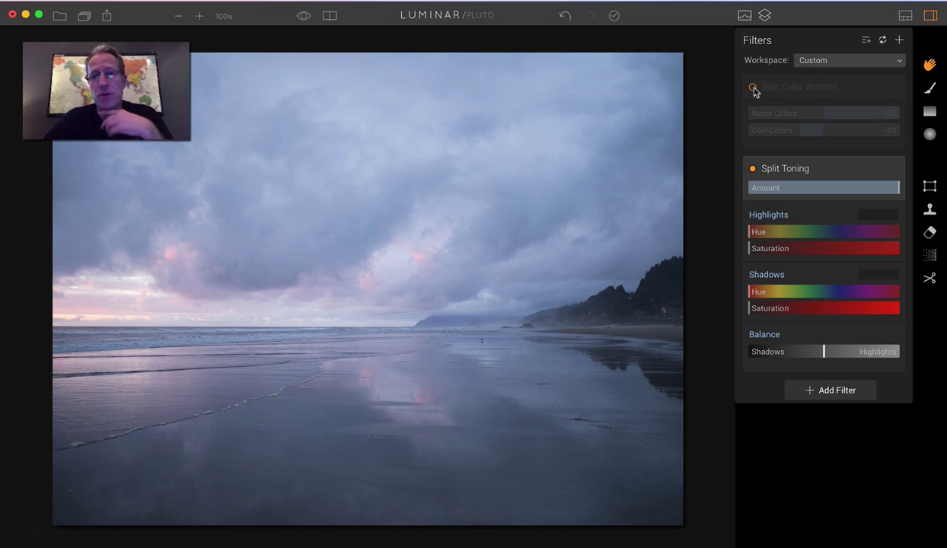
click(753, 87)
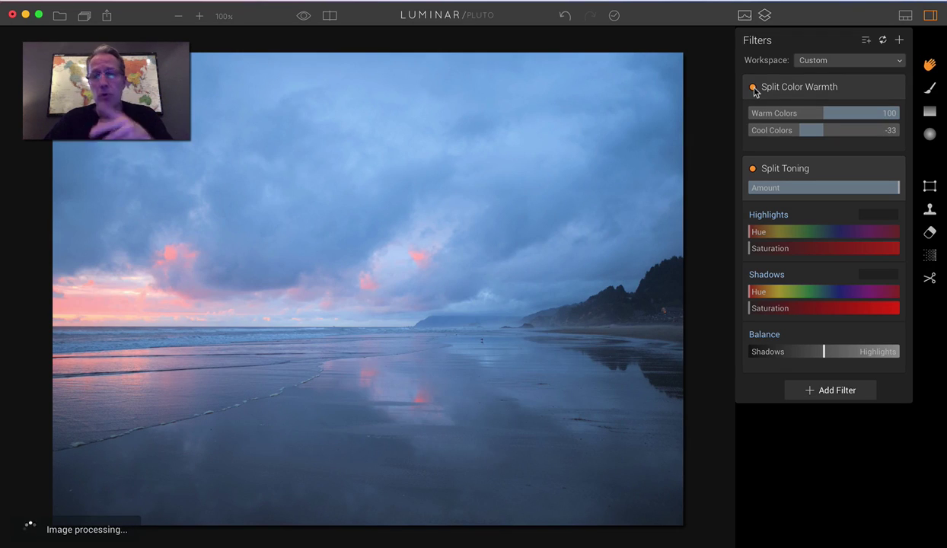
click(885, 143)
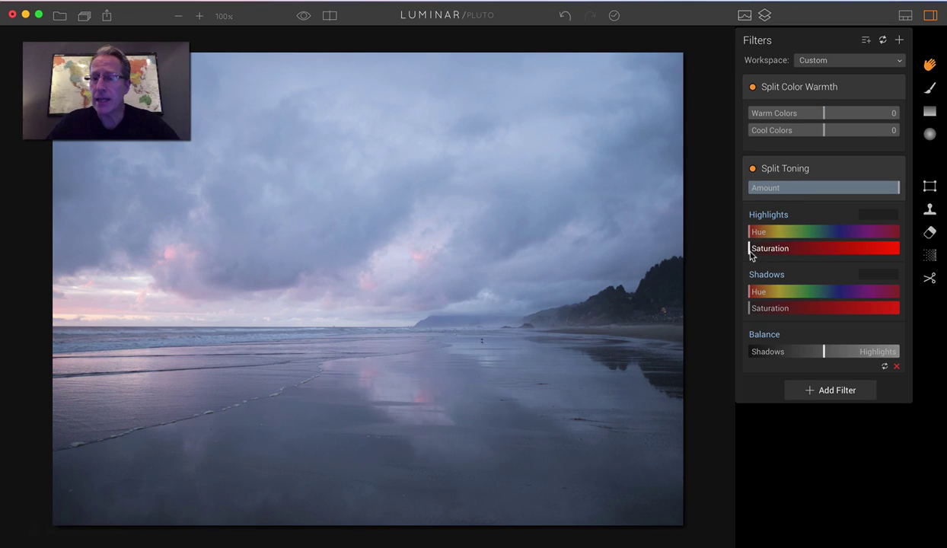
Split-tone the beach photo: highlight saturation 66, shadows hue 212 at 43, Warm 18, Cool -25
drag(750, 252, 852, 254)
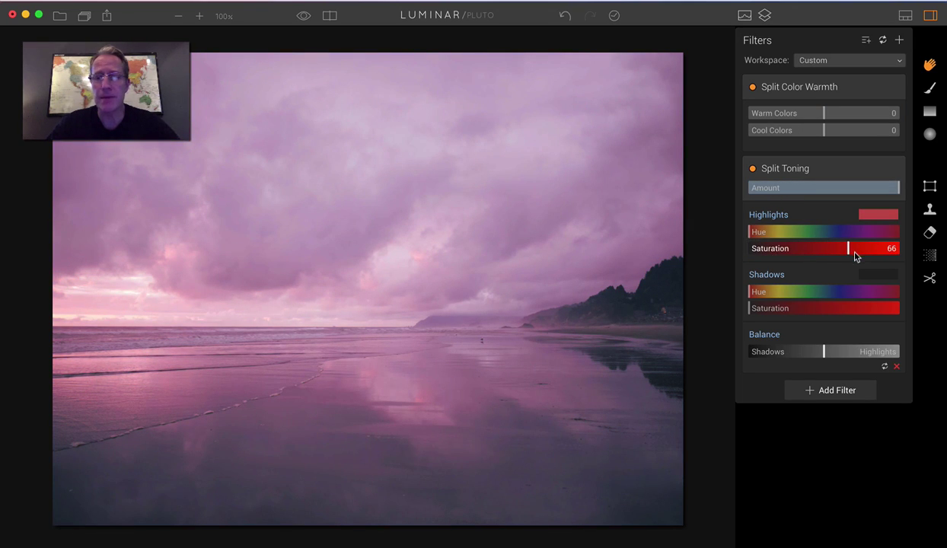
drag(753, 292, 840, 295)
drag(750, 310, 814, 313)
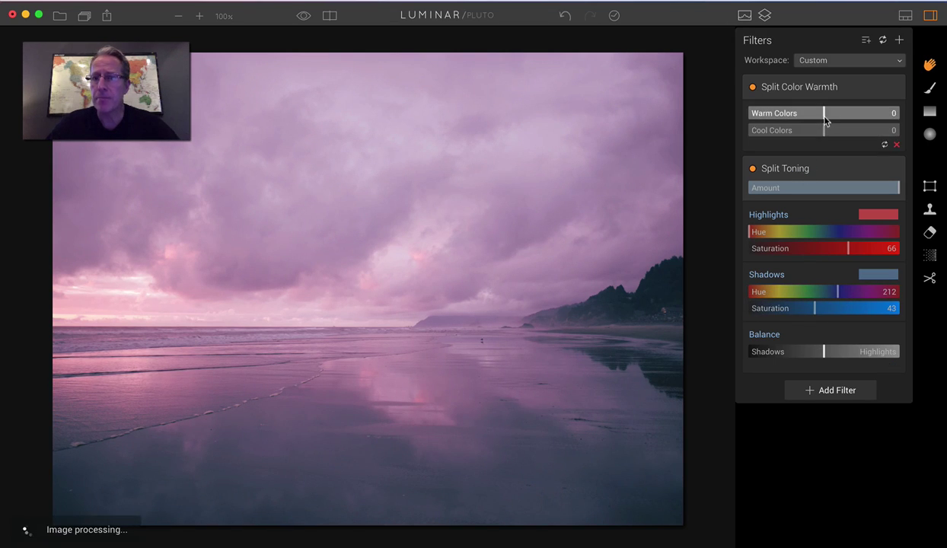
drag(825, 120, 807, 134)
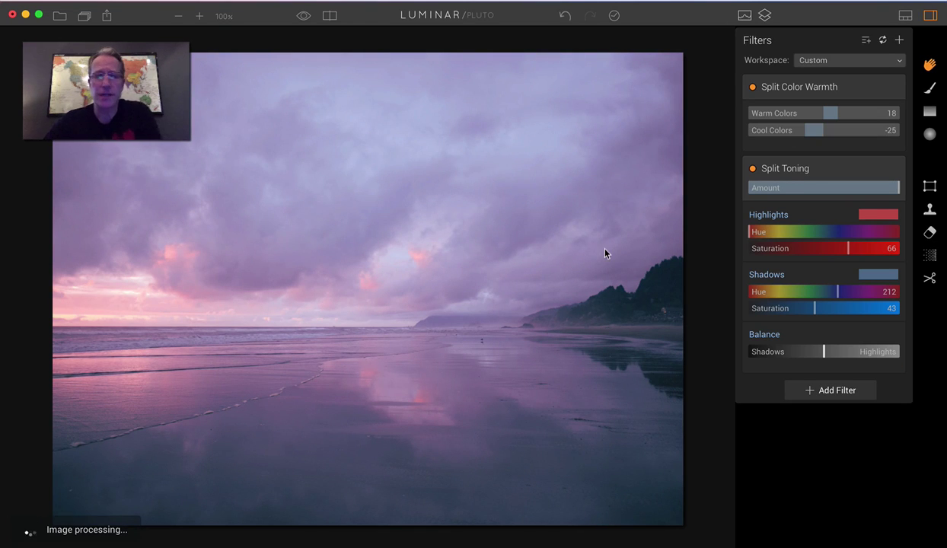
click(330, 16)
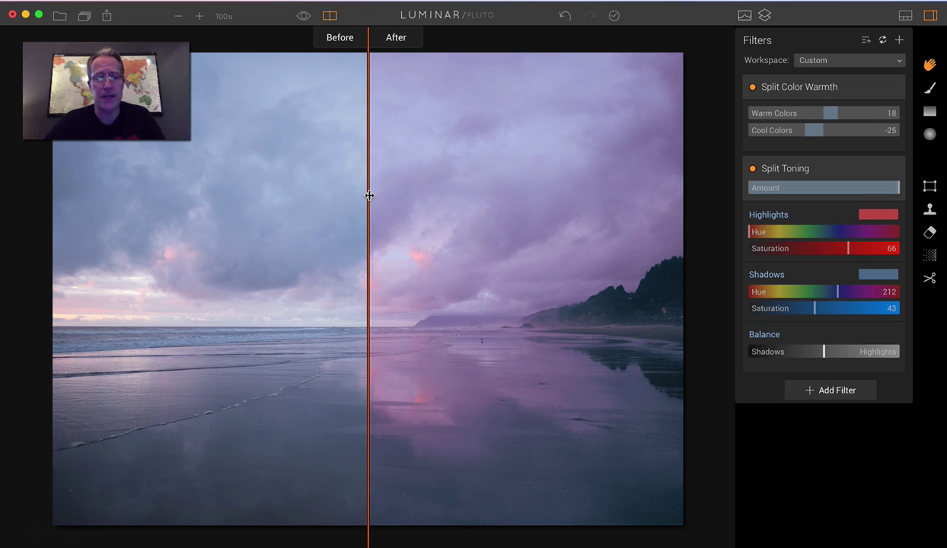
drag(369, 196, 173, 235)
click(329, 15)
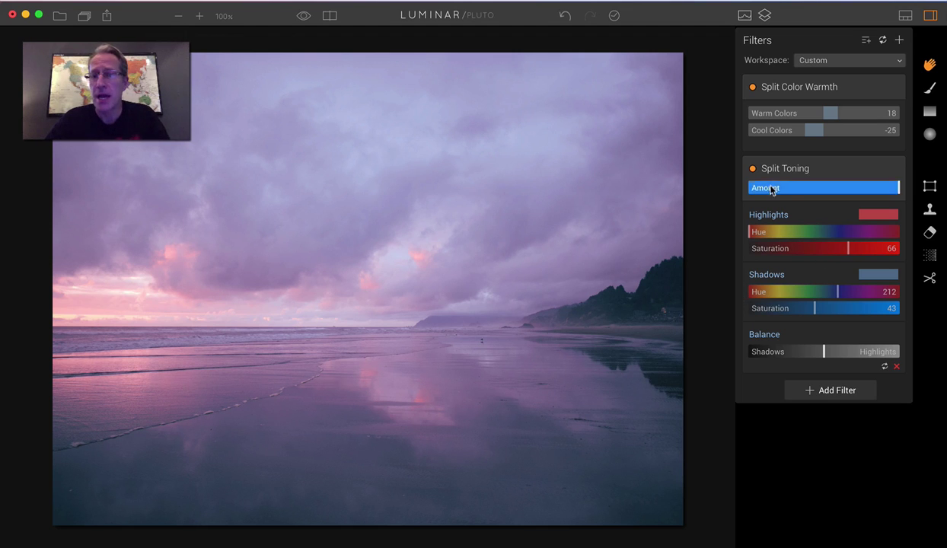
click(328, 15)
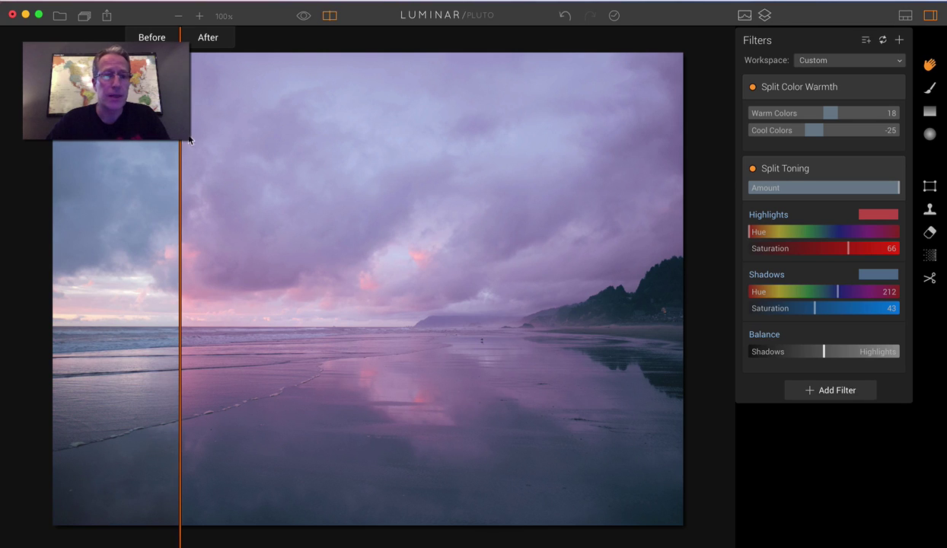
drag(180, 46, 179, 136)
click(330, 15)
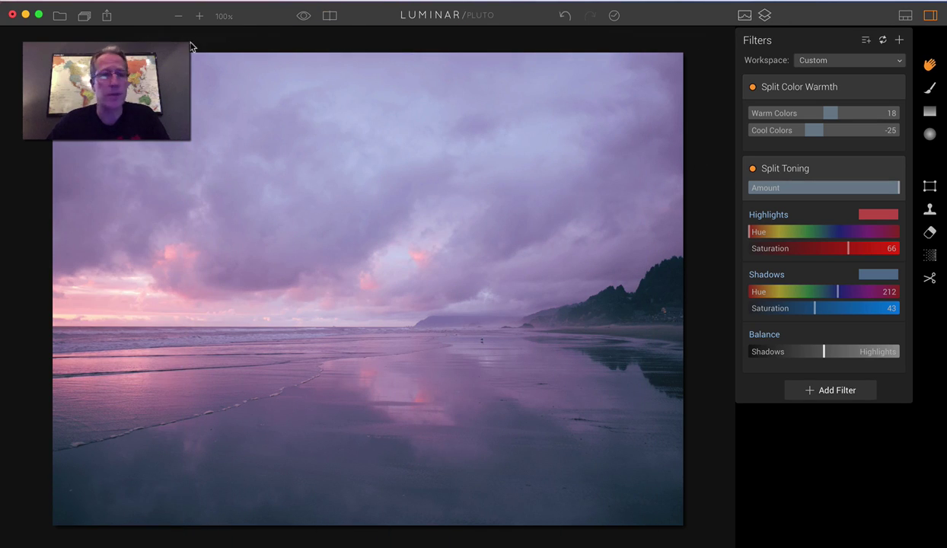
Open the photo Waterfall1.jpg
click(59, 16)
click(389, 144)
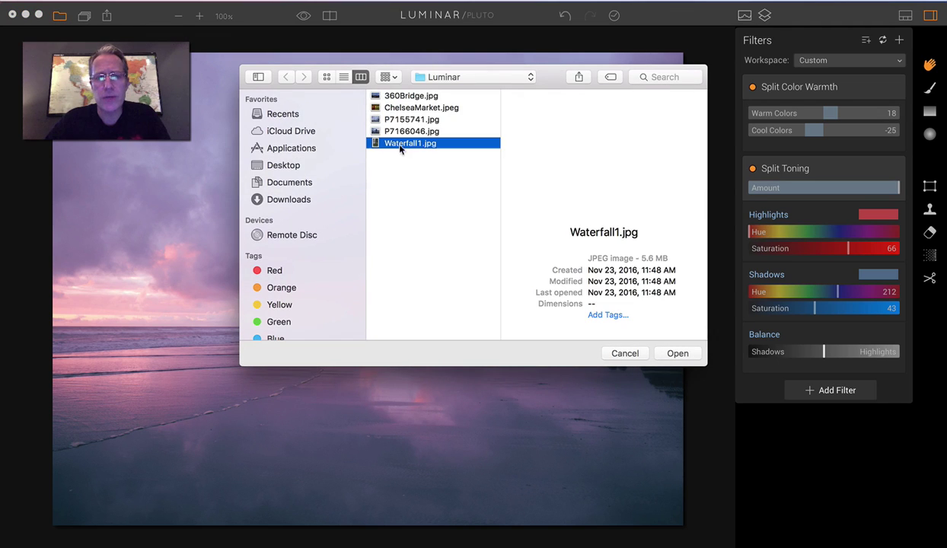
click(678, 353)
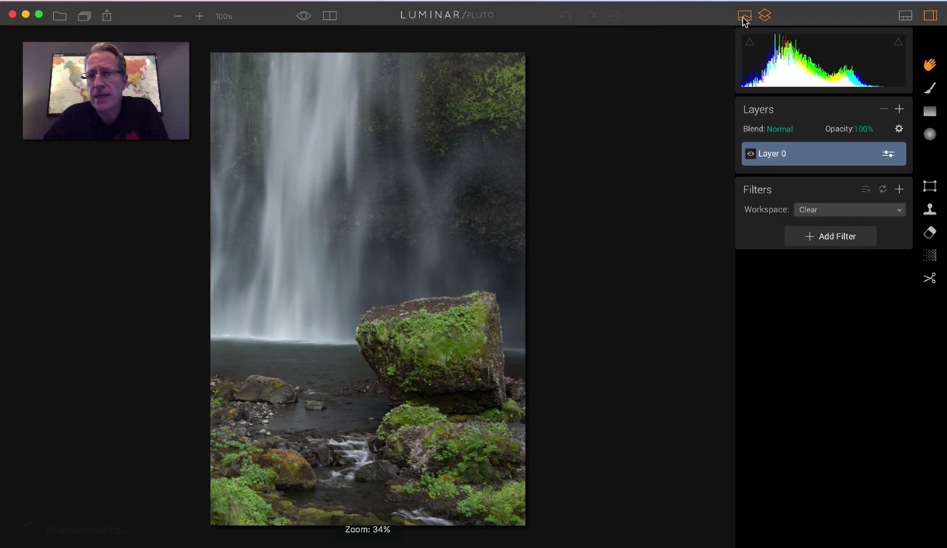
Hide the Histogram and Layers panels and add a Split Toning filter
click(745, 16)
click(765, 16)
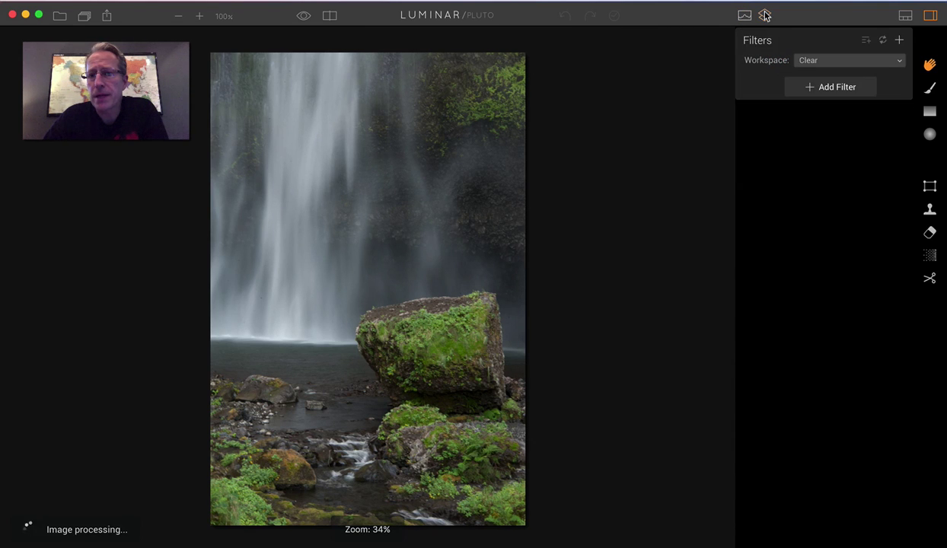
click(819, 87)
scroll(609, 339, down, 5)
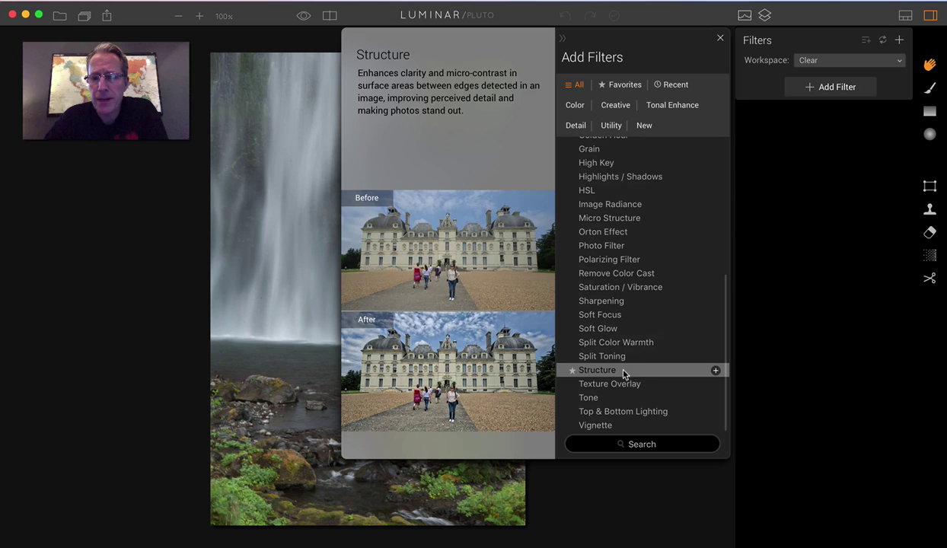
click(629, 352)
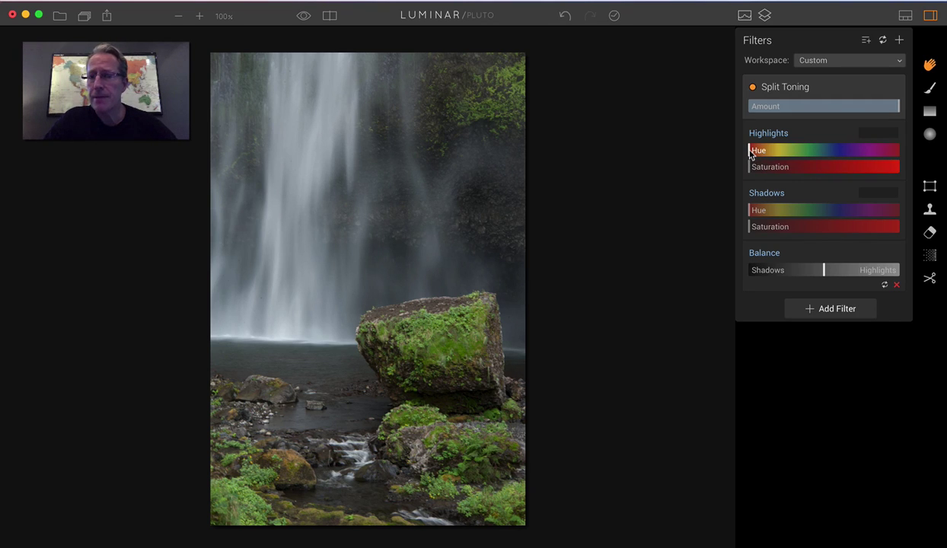
Set Split Toning highlights to Hue 209, Saturation 52 and shadows to Hue 295, Saturation 36
drag(751, 152, 827, 175)
drag(751, 226, 803, 231)
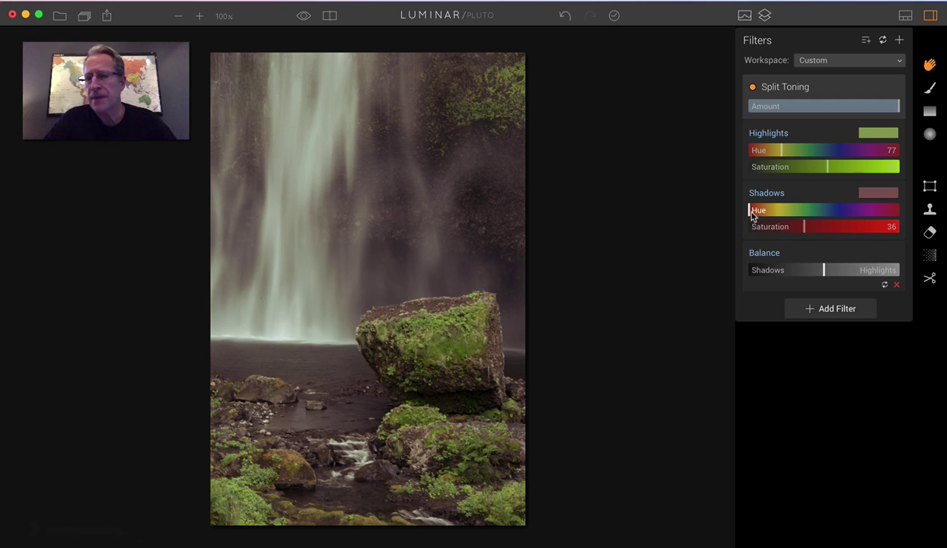
drag(751, 212, 808, 210)
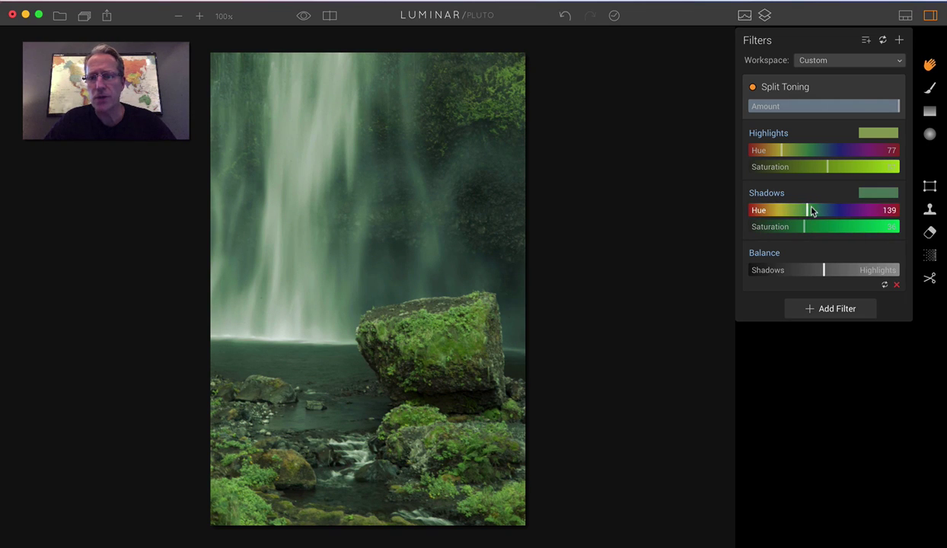
drag(787, 154, 749, 152)
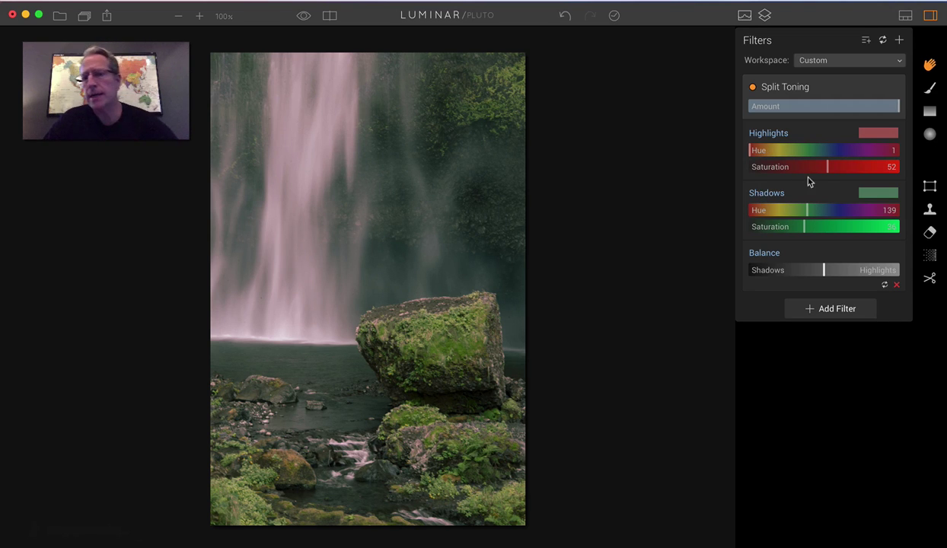
drag(750, 151, 843, 154)
drag(807, 211, 837, 211)
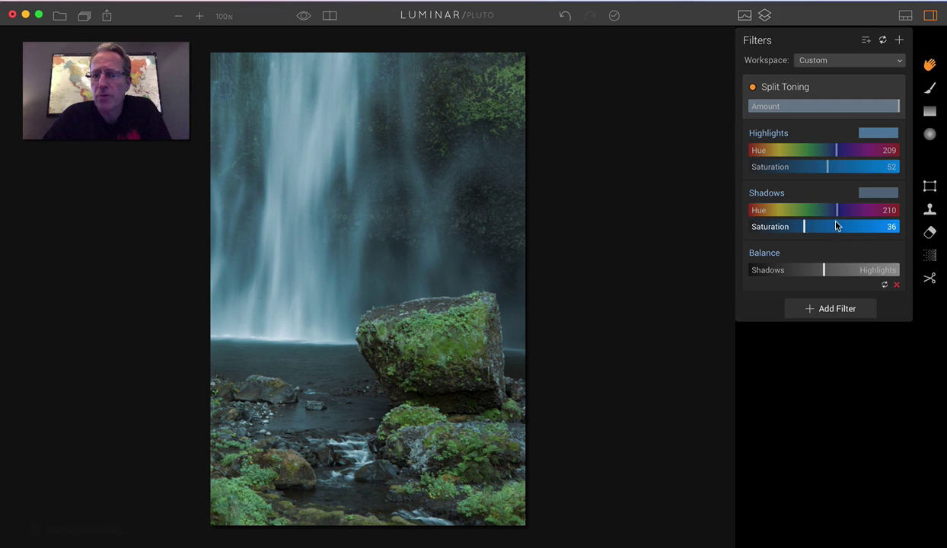
drag(838, 211, 863, 210)
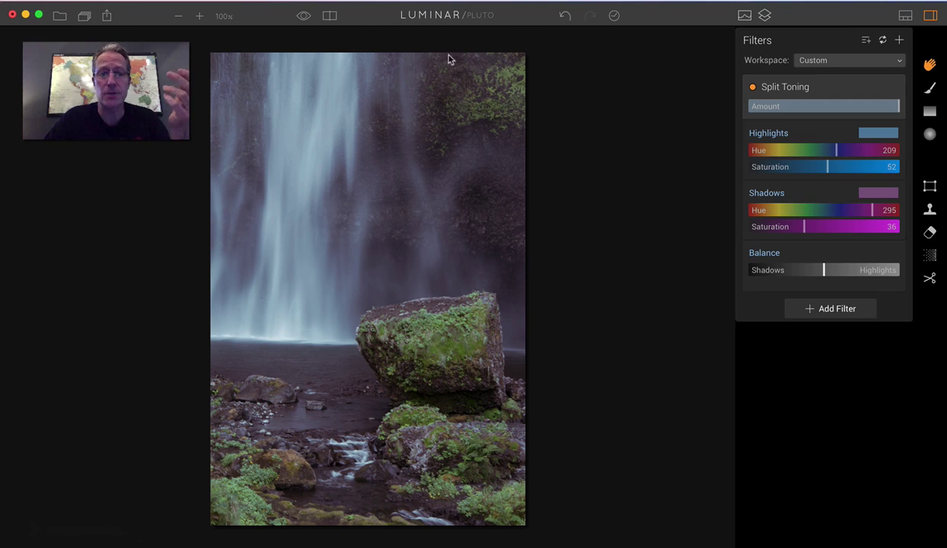
click(329, 16)
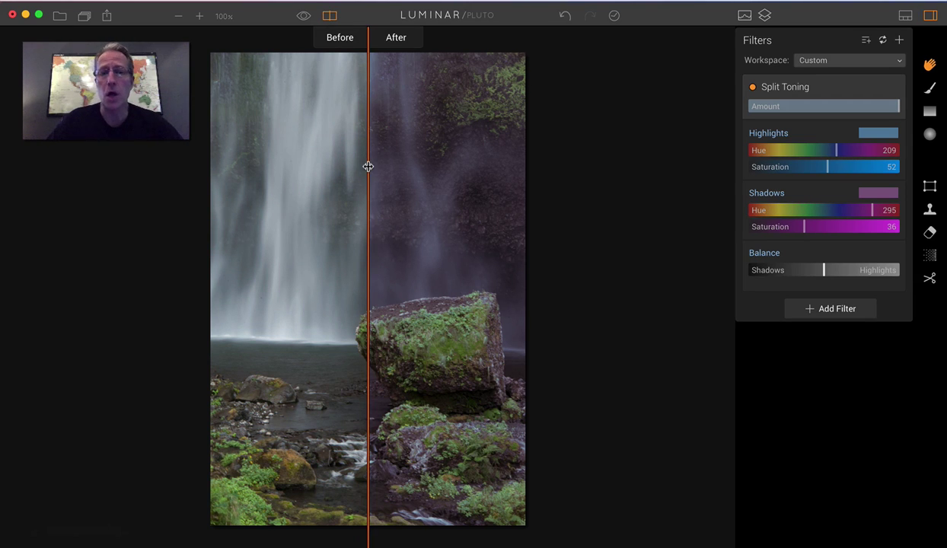
drag(368, 166, 541, 153)
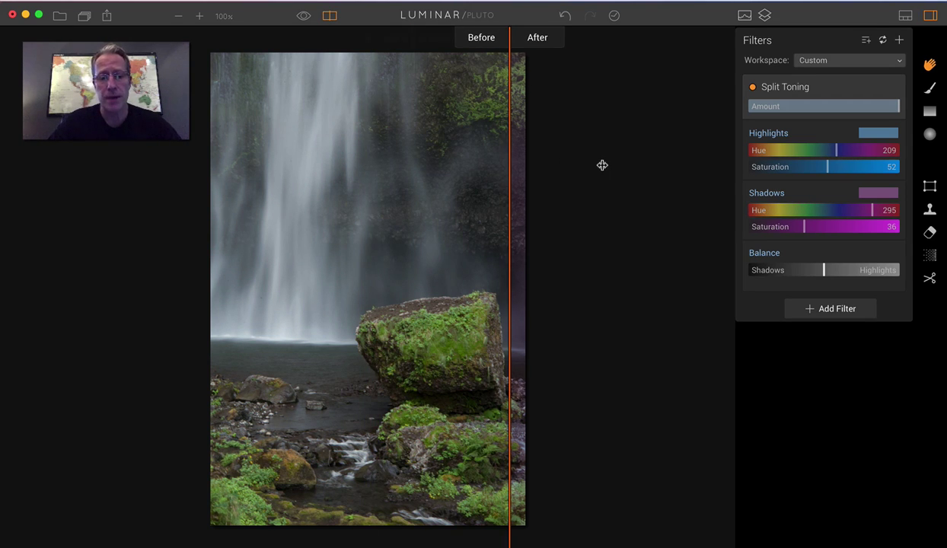
drag(586, 166, 127, 196)
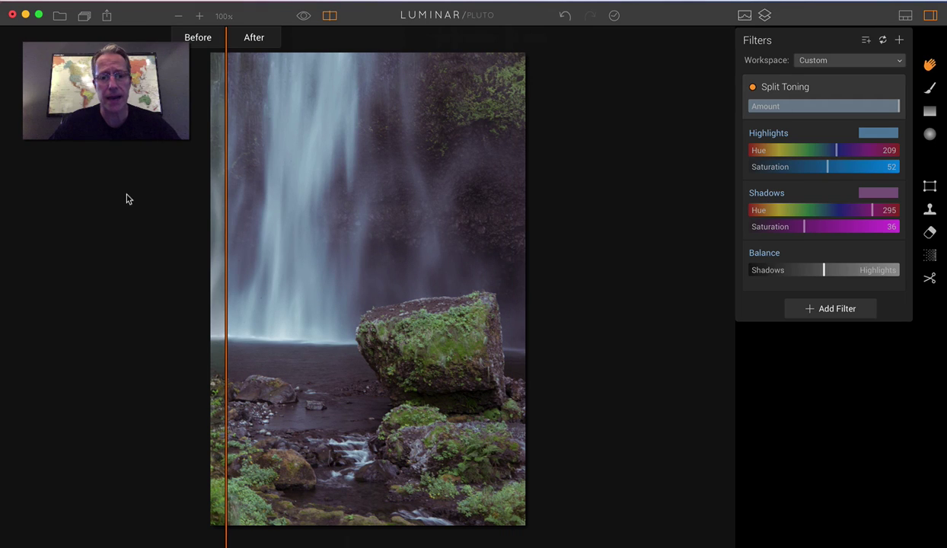
click(330, 16)
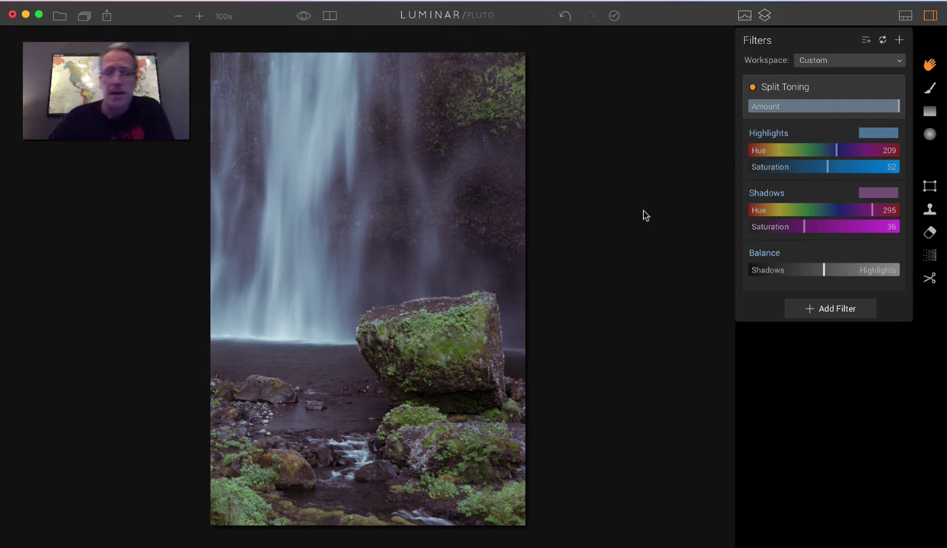